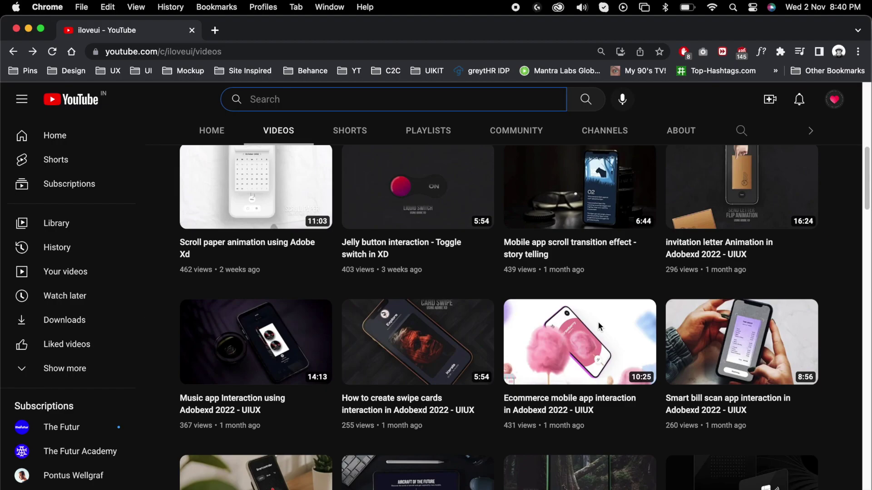
scroll(572, 320, down, 8)
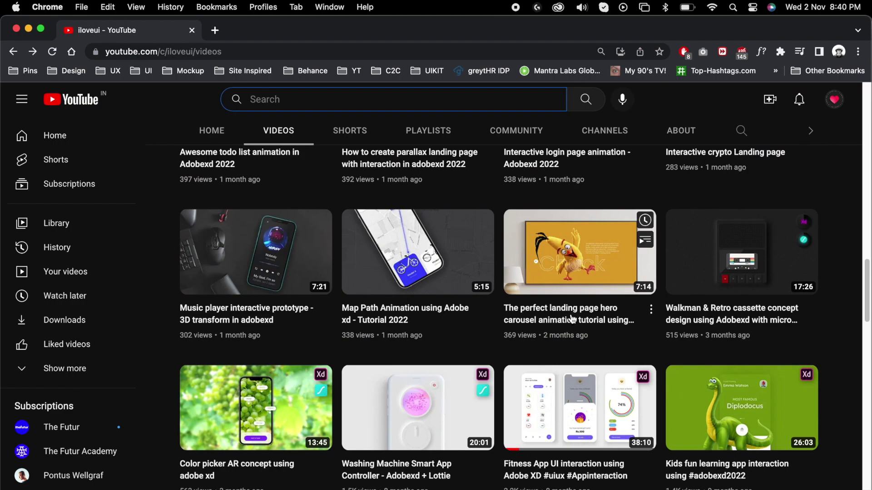
- Open the Fitness App UI interaction video on YouTube and pause it
scroll(574, 305, up, 3)
click(573, 295)
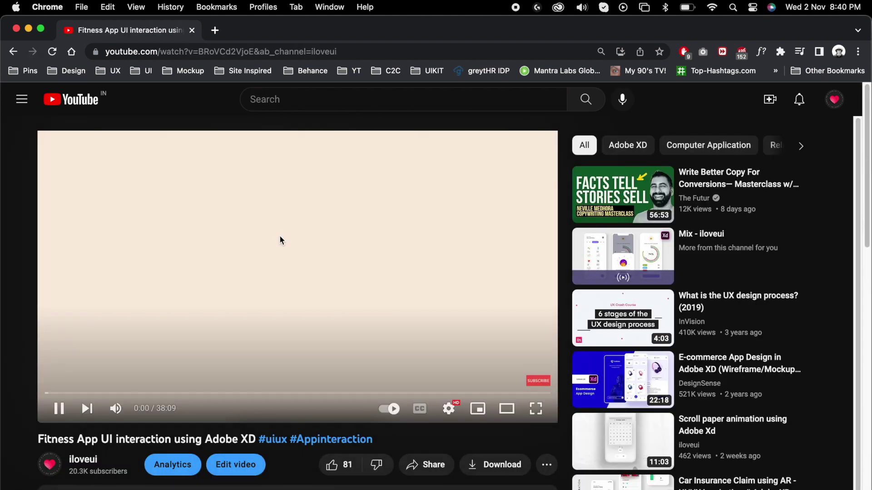
click(280, 236)
- Follow the description's Google Drive project source link to the fitness App.xd folder
scroll(279, 237, down, 5)
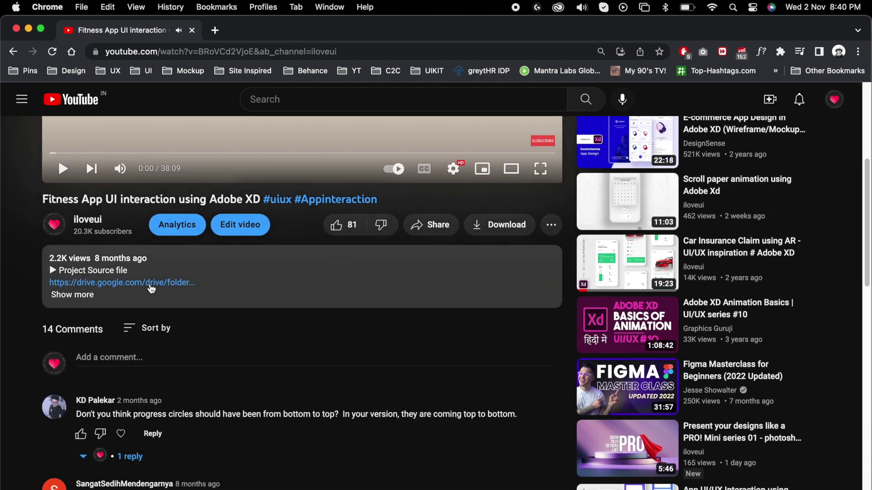
click(156, 283)
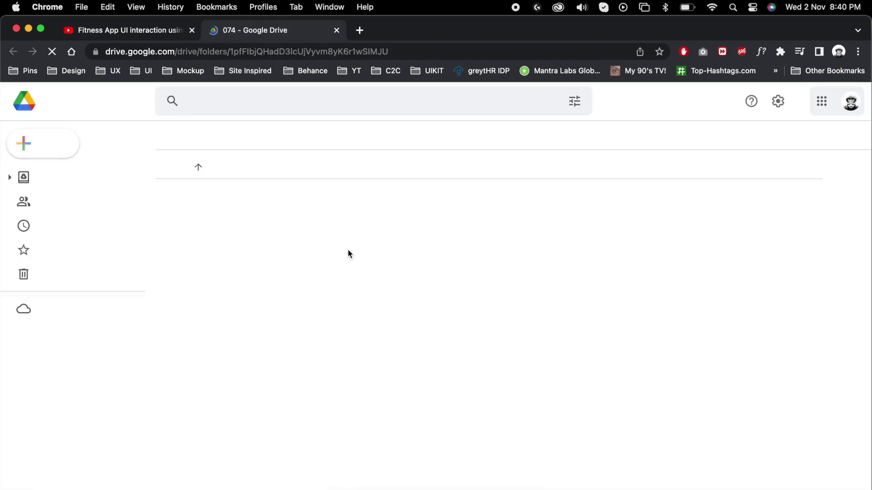
key(super+Tab)
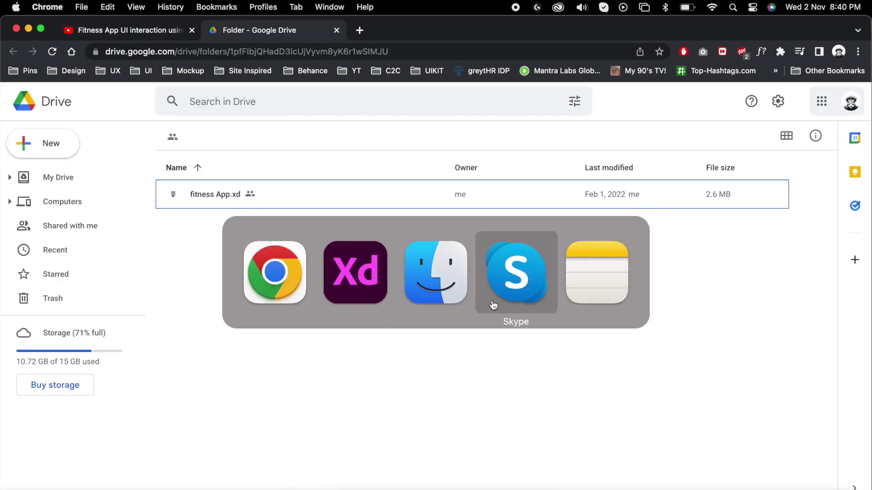
- Preview the fitness App prototype from the Animation 01 artboard, cancelling the save prompt
click(363, 296)
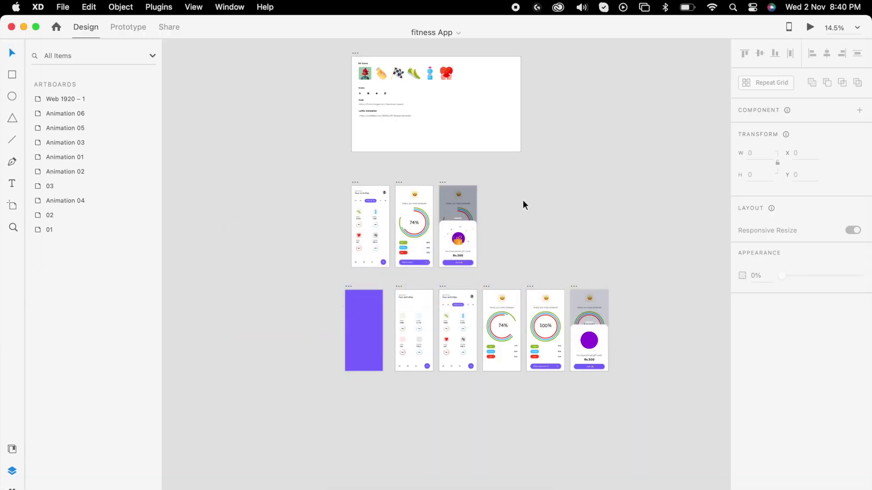
scroll(414, 105, up, 5)
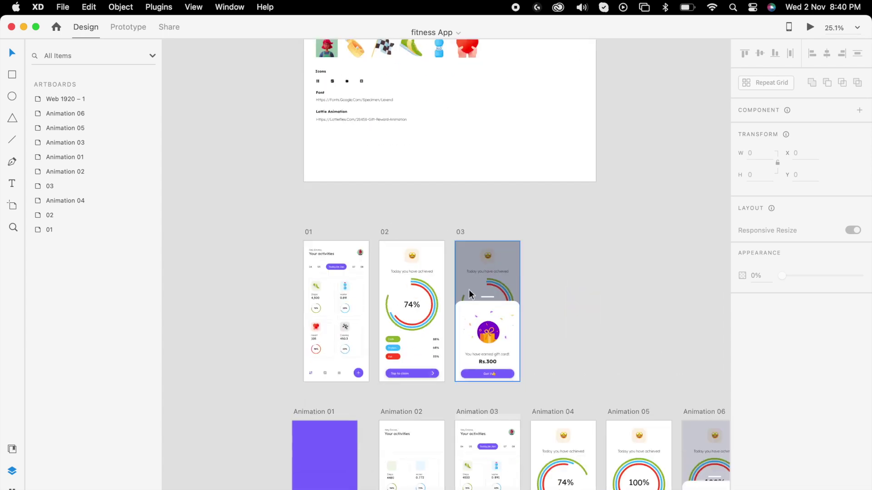
scroll(472, 293, down, 5)
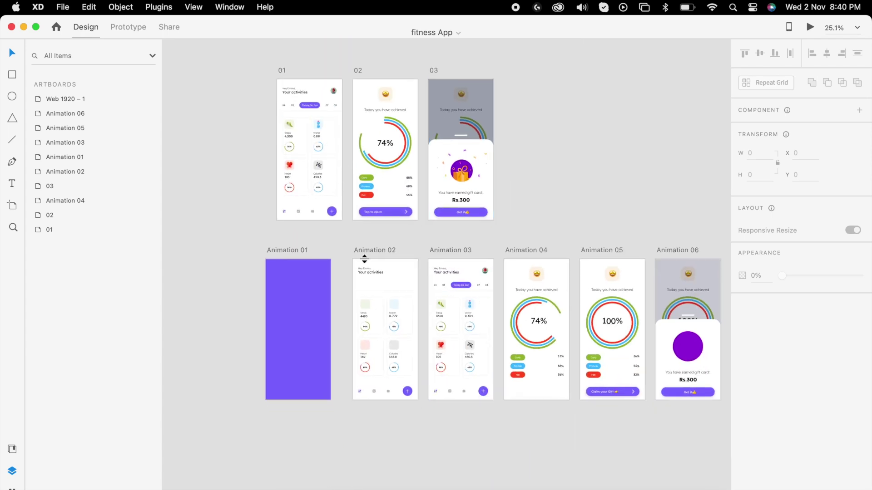
click(292, 250)
click(809, 28)
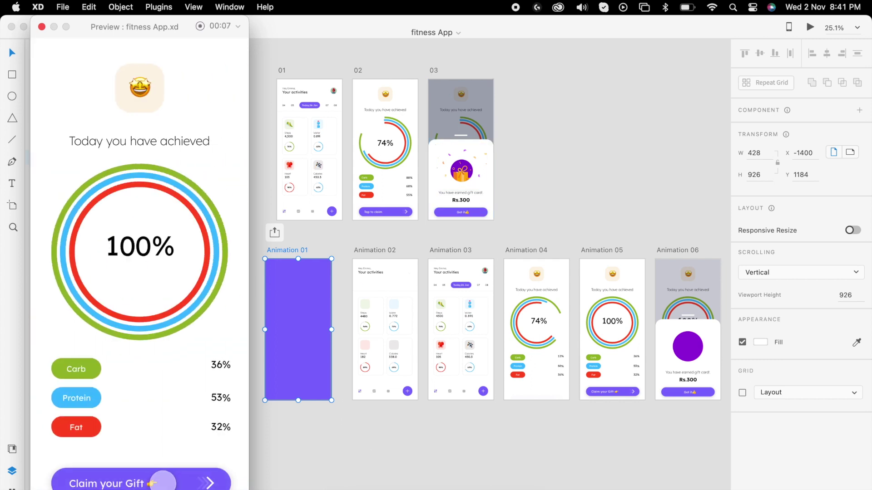
key(super+s)
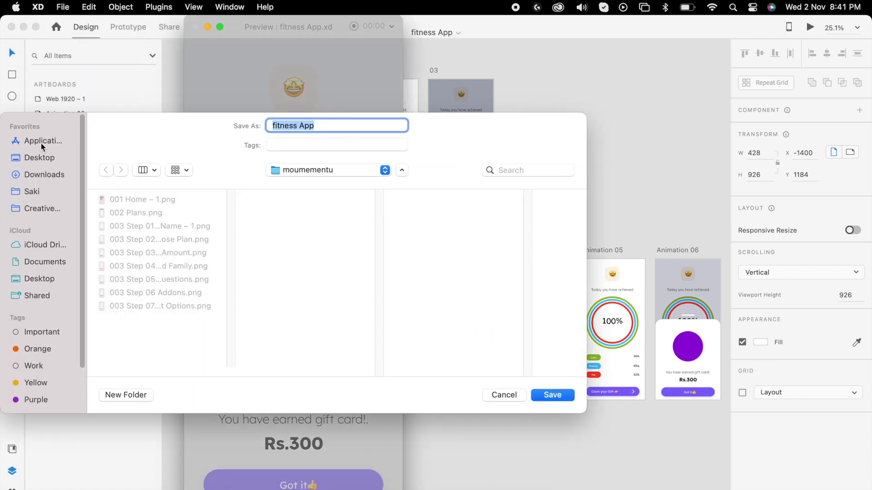
click(510, 394)
- Export only the selected artboards 01, 02 and 03
scroll(454, 146, up, 2)
drag(242, 82, 505, 259)
click(73, 7)
mouse_move(182, 210)
click(256, 226)
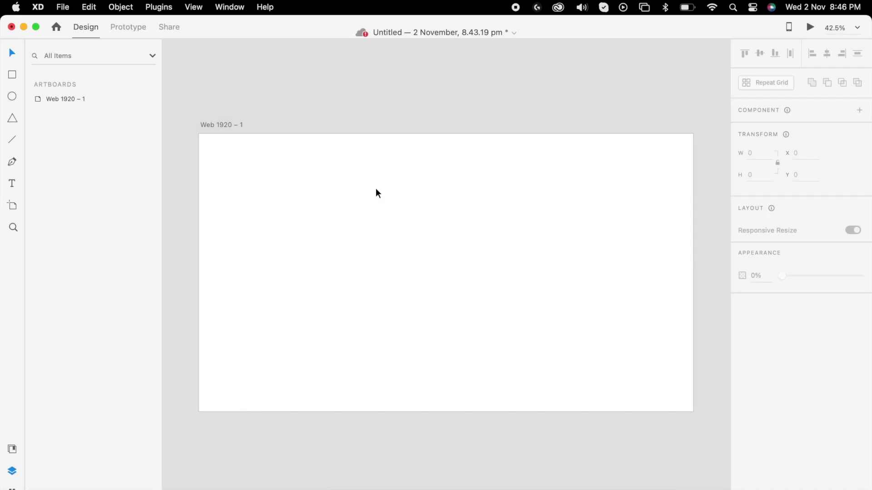
- Resize the Web 1920 – 1 artboard to 800 × 600
click(386, 187)
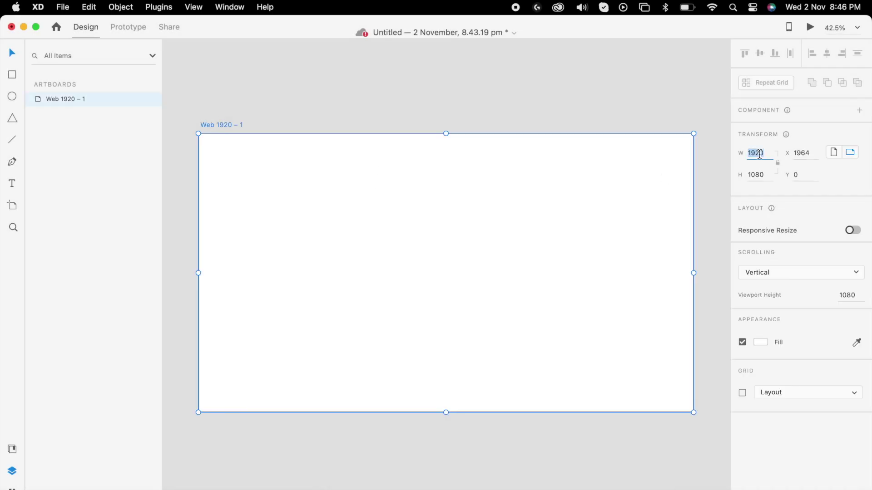
text(800)
key(Return)
click(753, 174)
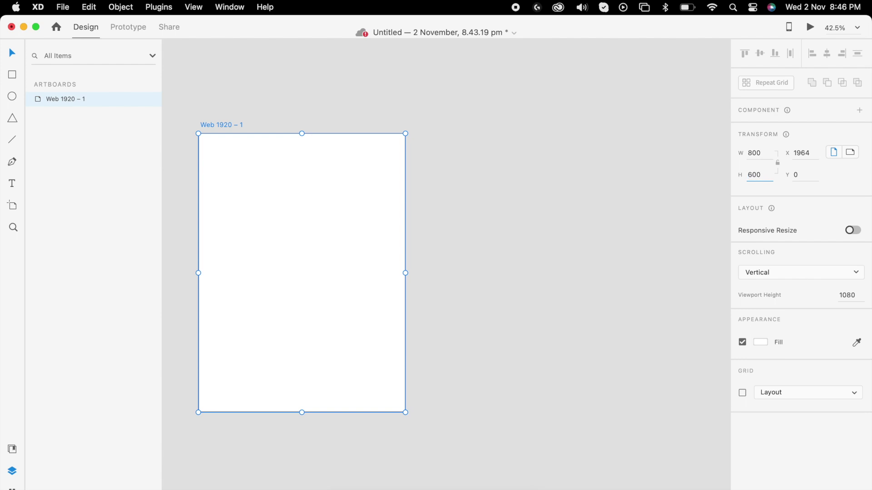
text(600)
key(Return)
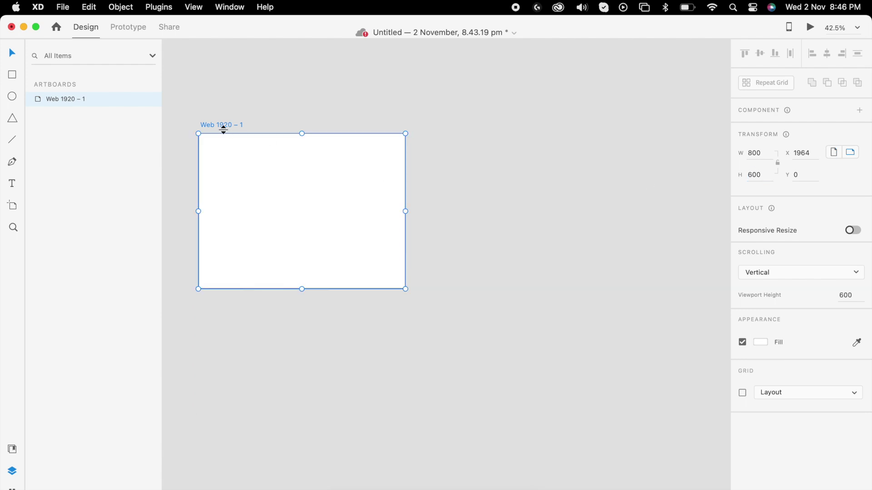
- Rename the artboard to 'Dribbble'
key(super+3)
double_click(217, 78)
text(D)
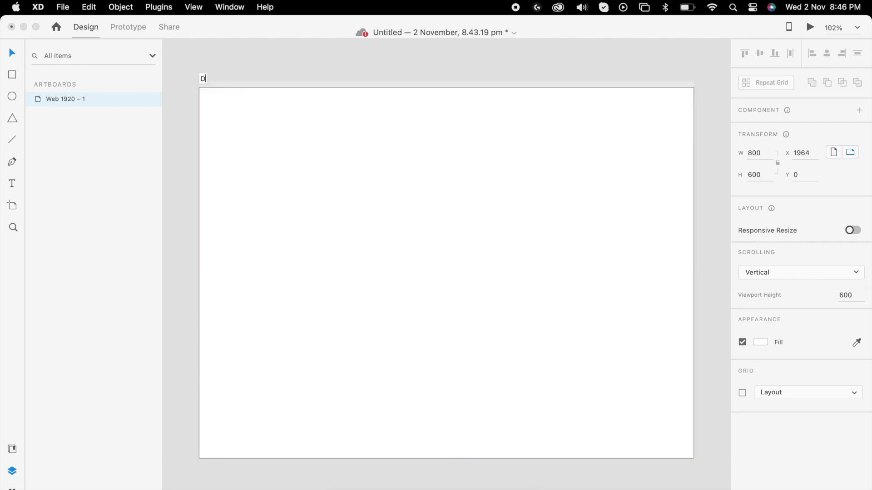
text(ribbble)
key(Return)
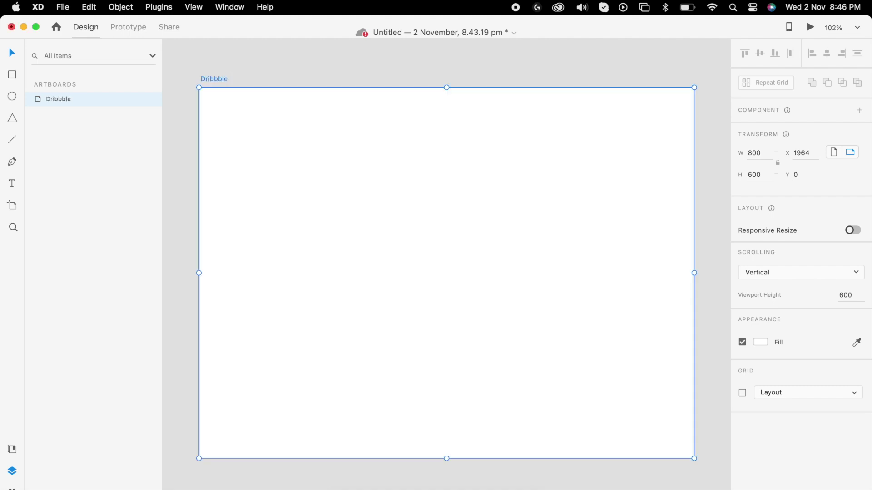
key(super+Tab)
- Try dropping End.mp4 on the Dribbble artboard, dismiss the H.264-only warning, and return to the MP4 converter
double_click(348, 134)
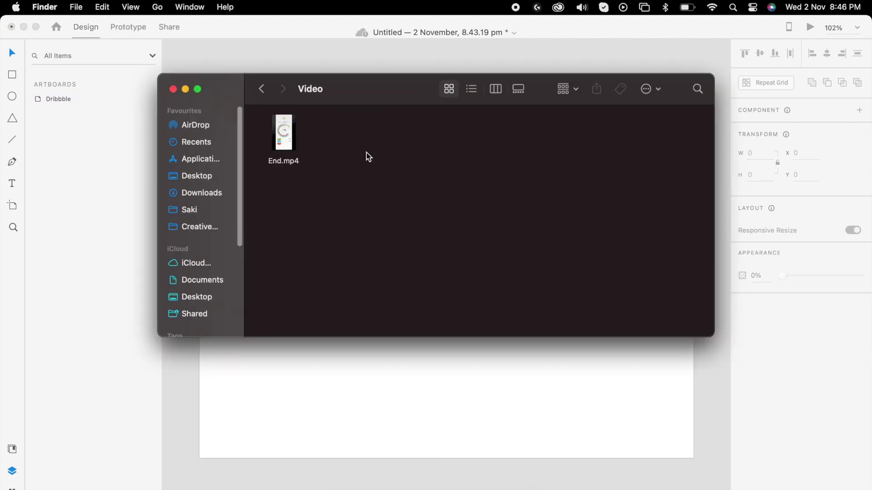
drag(282, 152, 318, 164)
key(super+Tab)
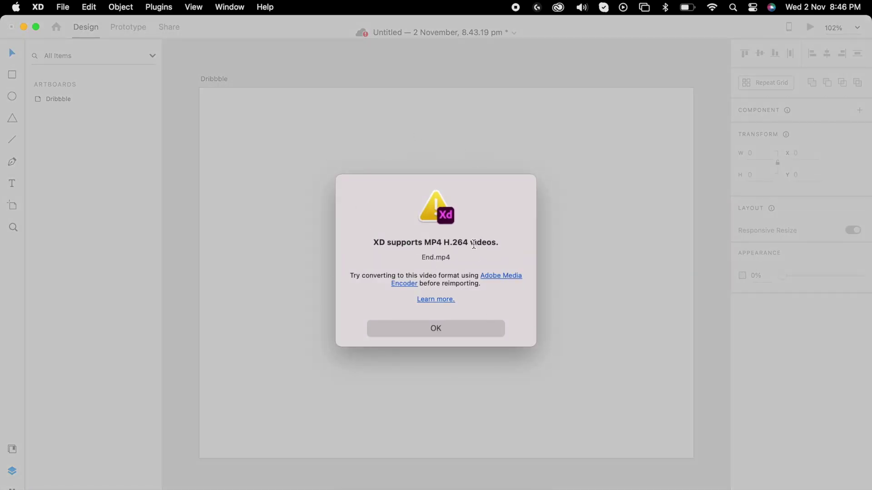
click(468, 330)
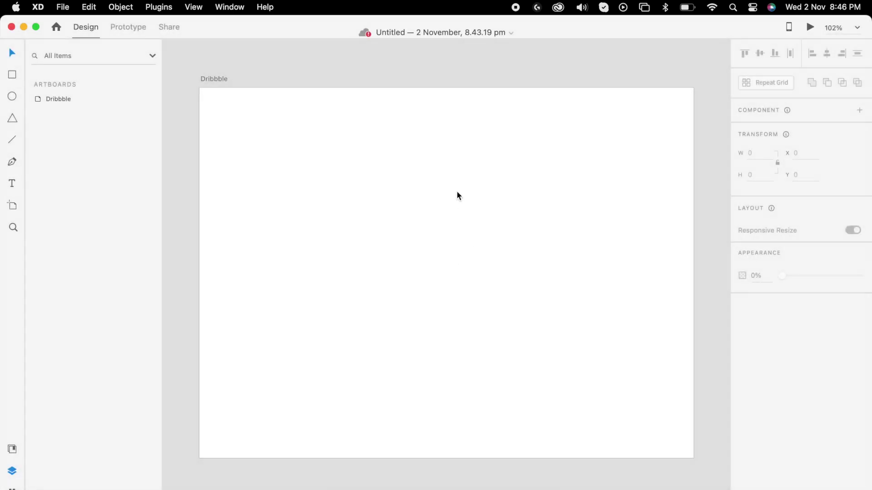
key(super+Tab)
key(Tab)
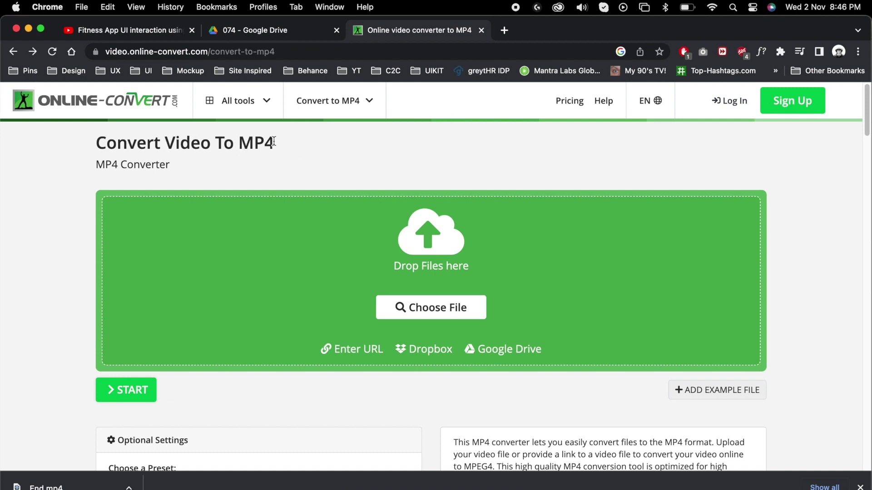
- Upload End.mp4 to Online-Convert and download the converted 1.91 MB MP4
key(super+Tab)
key(Tab)
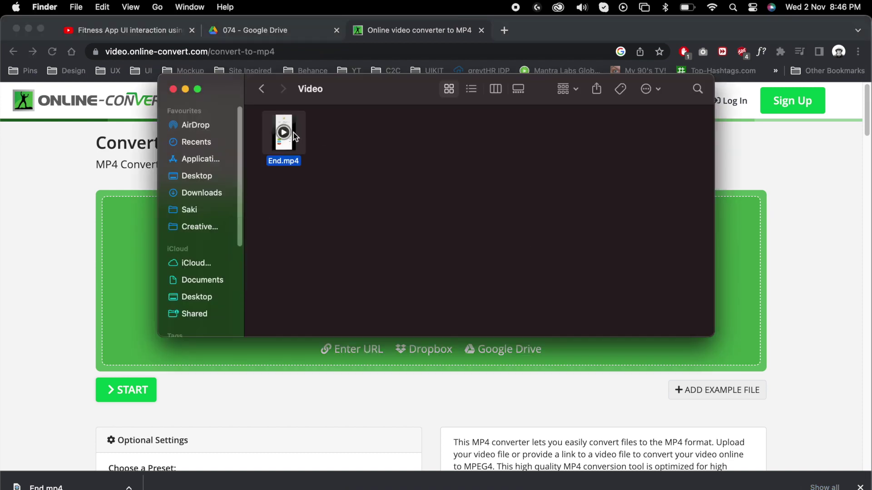
drag(284, 134, 354, 225)
key(super+Tab)
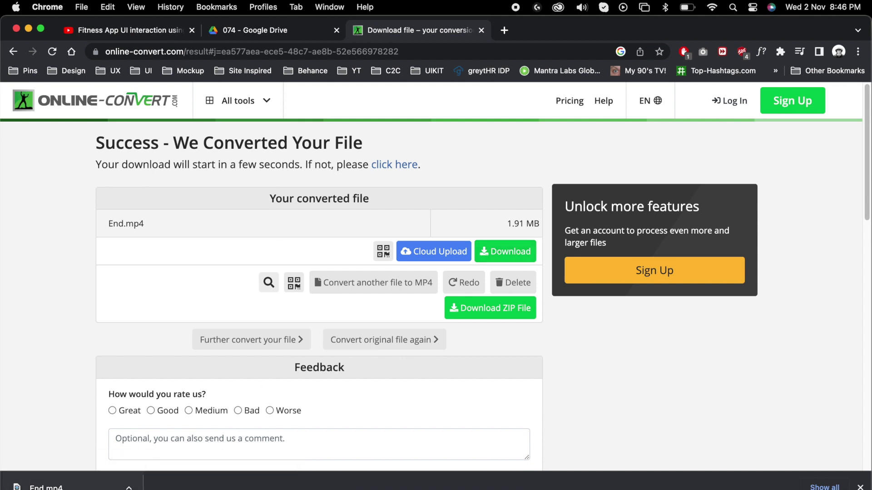
key(super+Tab)
key(super+Tab)
- Place the converted End.mp4 on the artboard at 212 × 460 near the centre and play it
drag(121, 480, 334, 290)
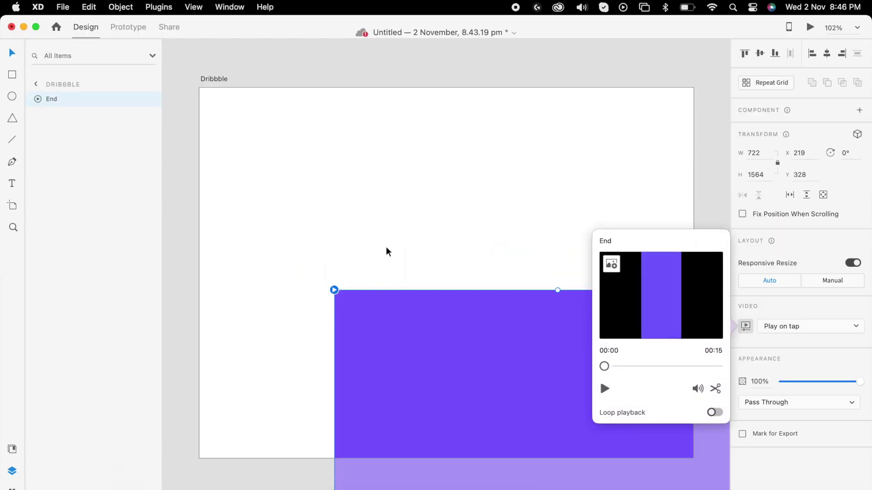
click(386, 246)
drag(457, 341, 355, 153)
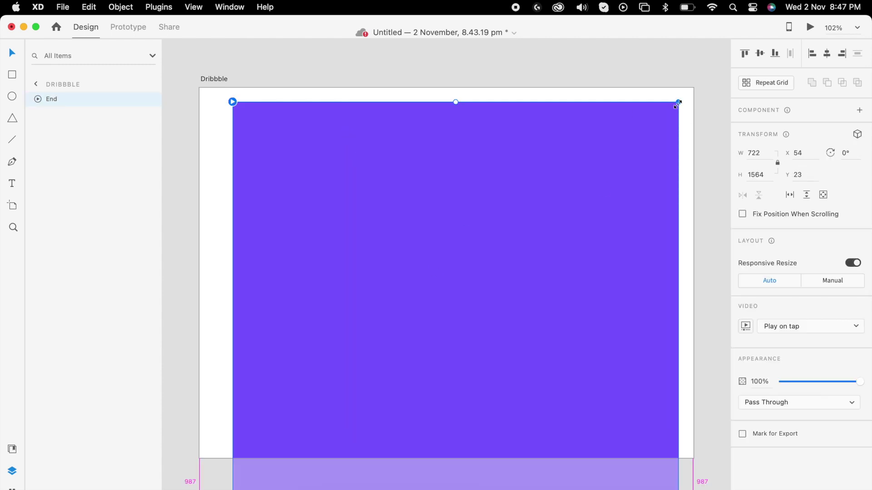
drag(678, 104, 477, 123)
drag(530, 111, 518, 144)
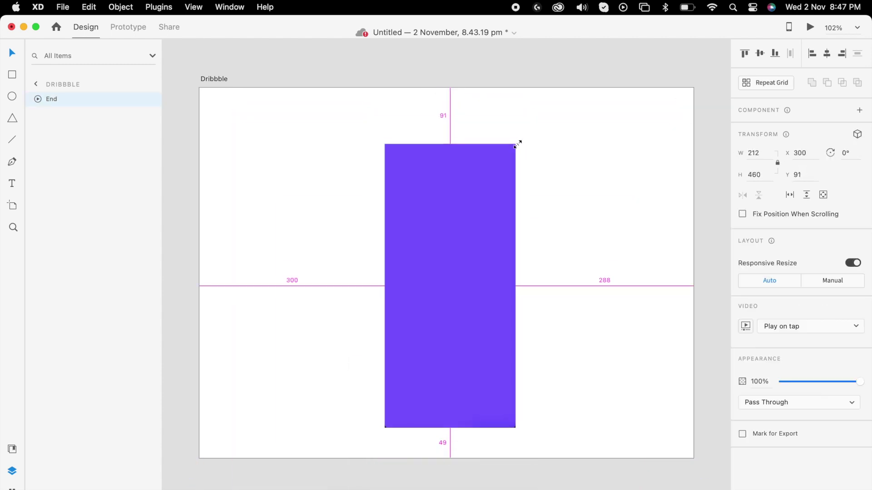
mouse_move(456, 227)
mouse_down()
mouse_move(459, 210)
mouse_move(453, 216)
mouse_up()
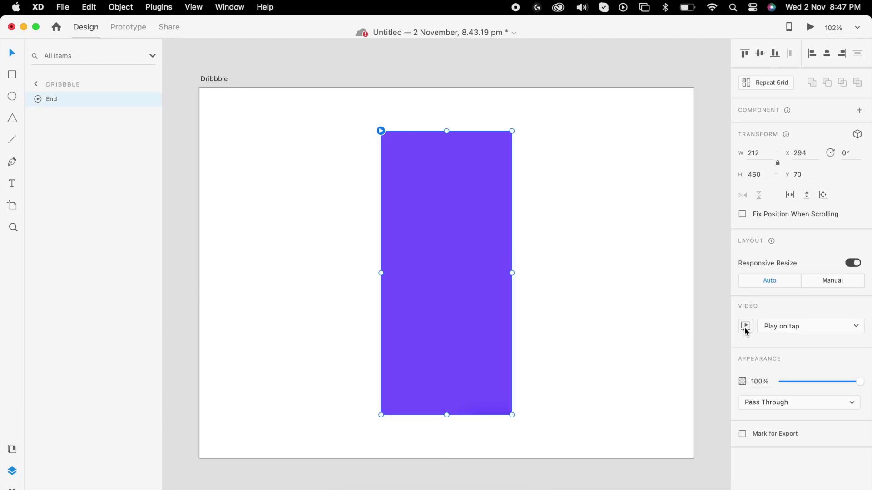
click(745, 327)
click(605, 389)
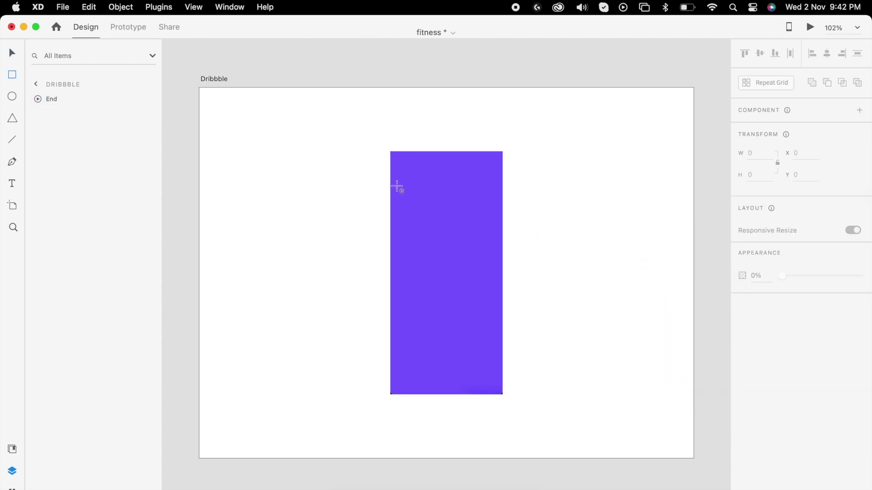
- Mask the video with a borderless rectangle of corner radius 20
drag(397, 187, 475, 268)
mouse_move(445, 234)
mouse_down()
mouse_move(439, 214)
mouse_move(506, 362)
mouse_move(501, 394)
mouse_up()
click(742, 417)
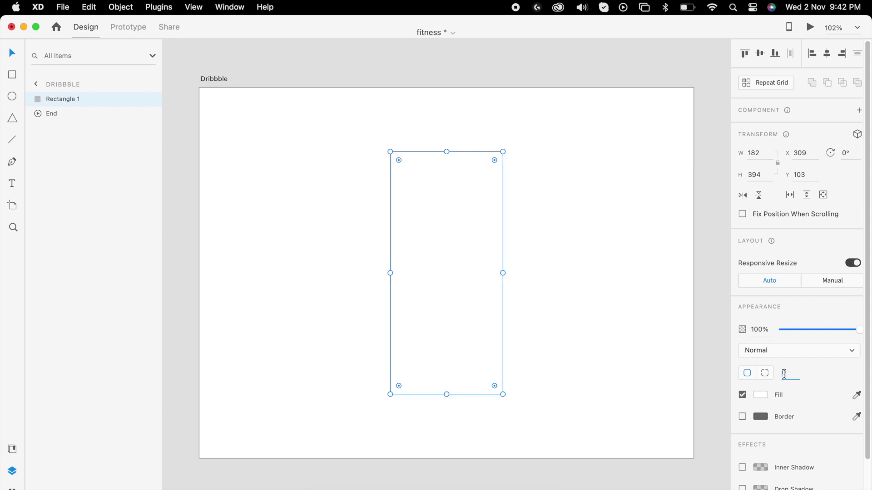
text(20)
key(Return)
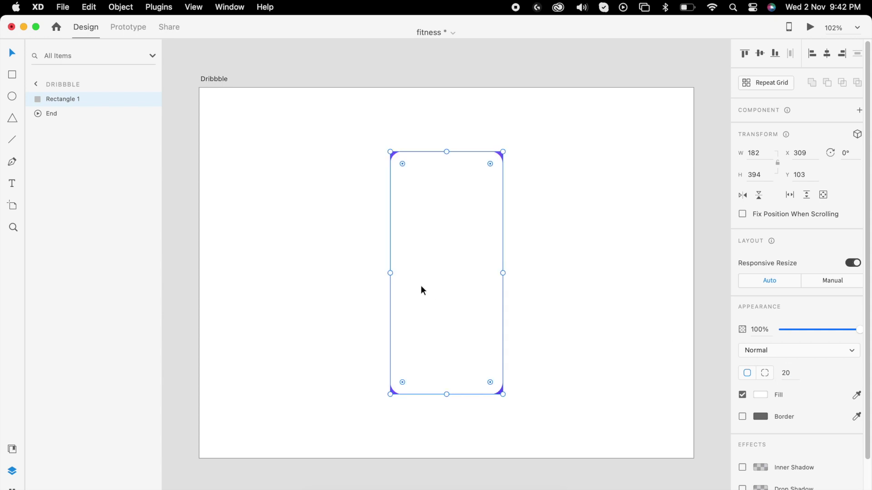
right_click(452, 247)
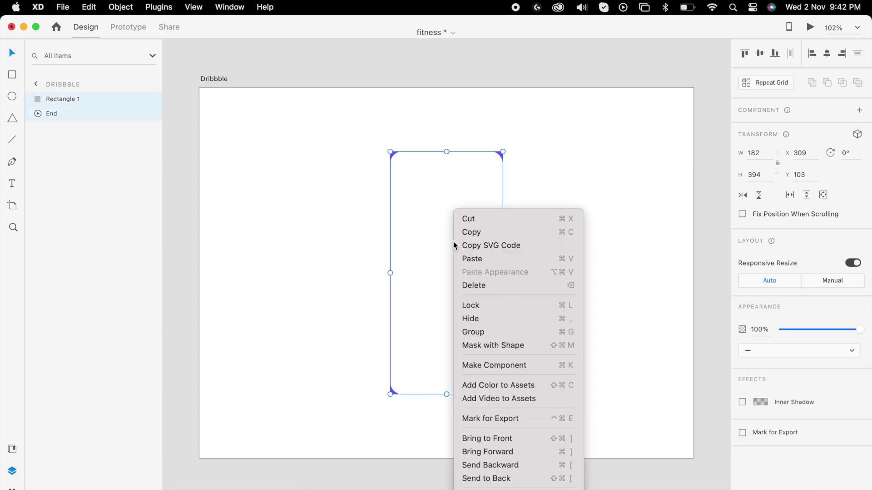
click(511, 346)
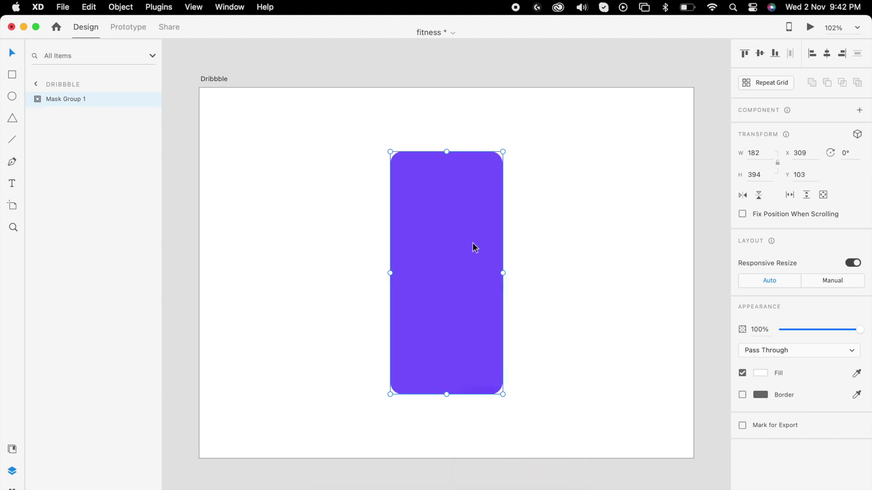
click(510, 244)
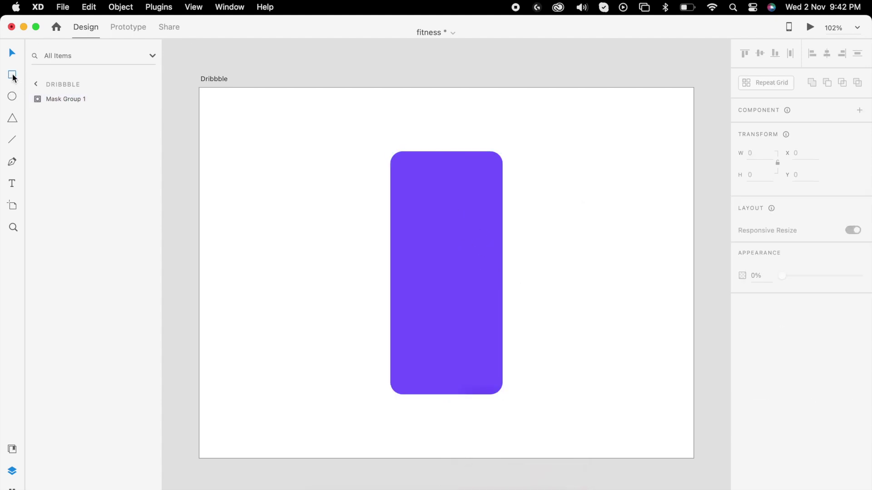
- Add a borderless white card with radius 20 left of the purple shape
drag(390, 151, 503, 395)
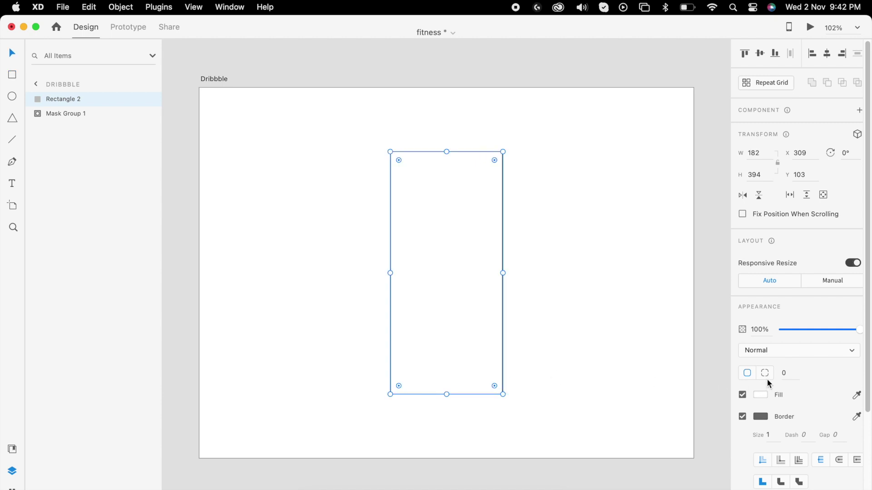
text(20)
key(Return)
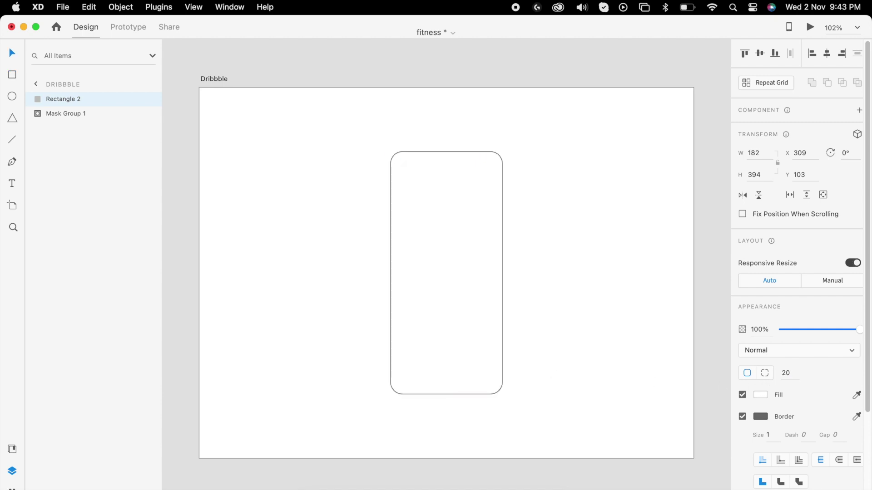
click(742, 416)
drag(476, 301, 344, 293)
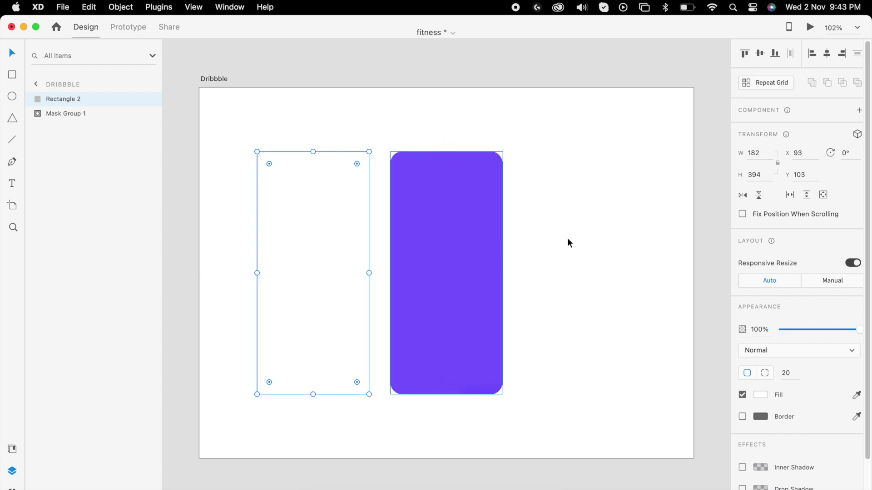
click(581, 238)
- Set the Dribbble artboard's fill to light grey #DBDBDB
click(582, 238)
click(761, 342)
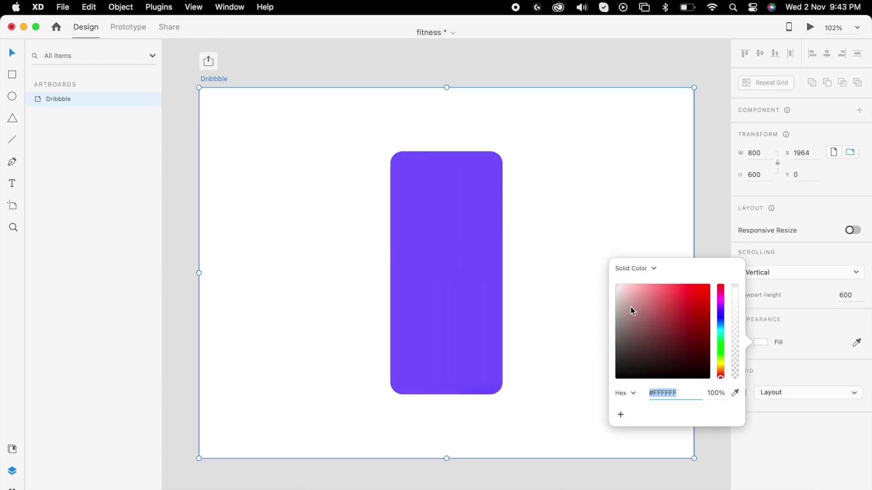
drag(618, 288, 604, 297)
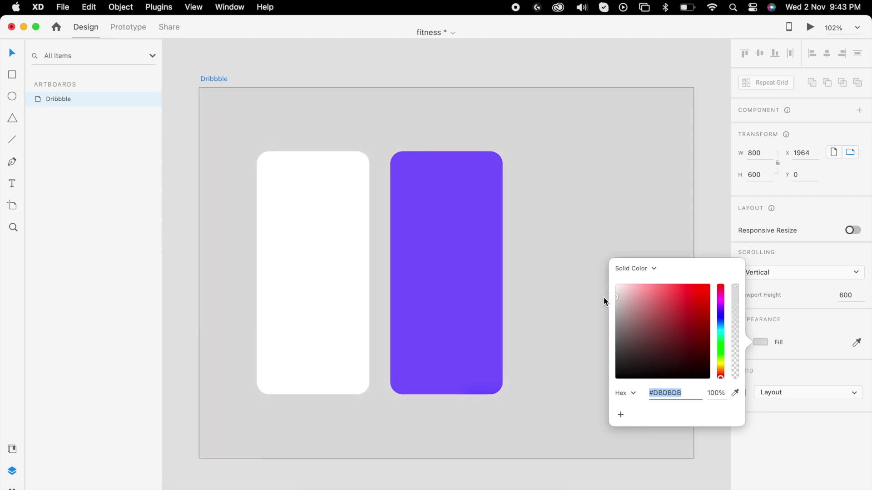
click(532, 297)
- Duplicate the white card to the right, even the spacing, and centre all three cards
click(323, 257)
drag(323, 257, 592, 257)
click(340, 241)
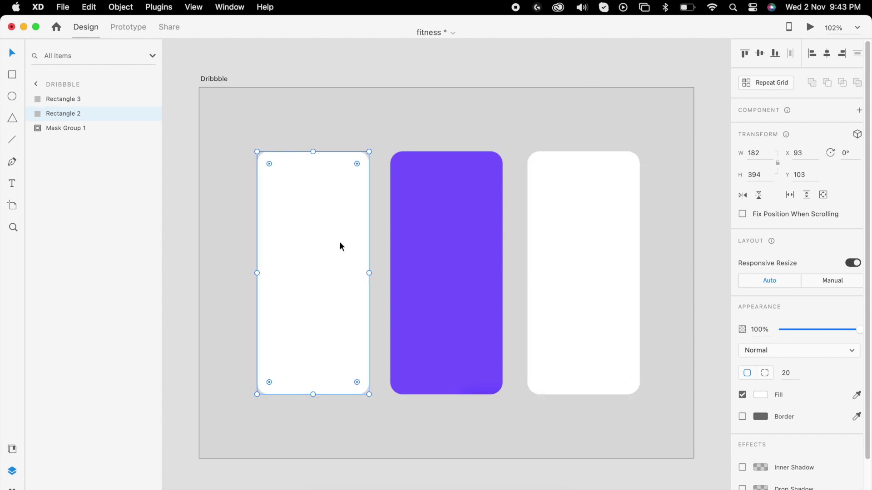
drag(339, 242, 334, 242)
shift+click(432, 250)
shift+click(543, 254)
mouse_move(543, 255)
mouse_down()
mouse_move(556, 262)
mouse_move(545, 263)
mouse_up()
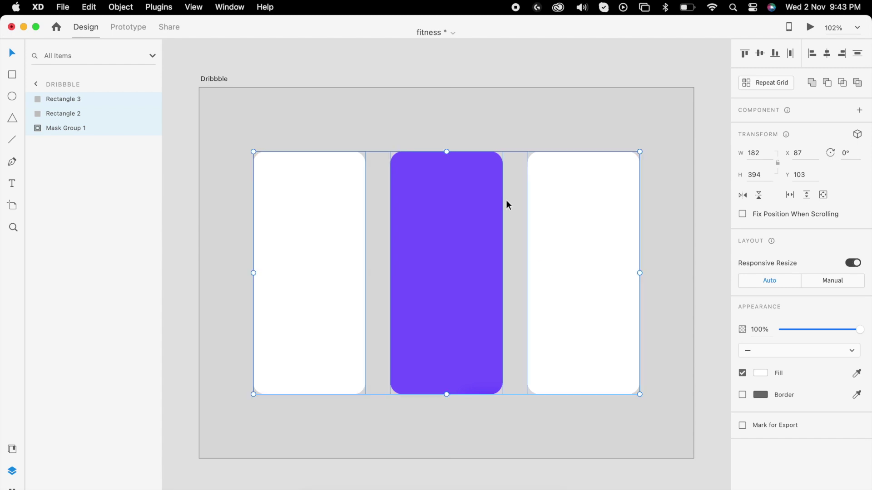
click(533, 110)
- Drop 01.png into the left white card and 02.png into the right one
key(super+Tab)
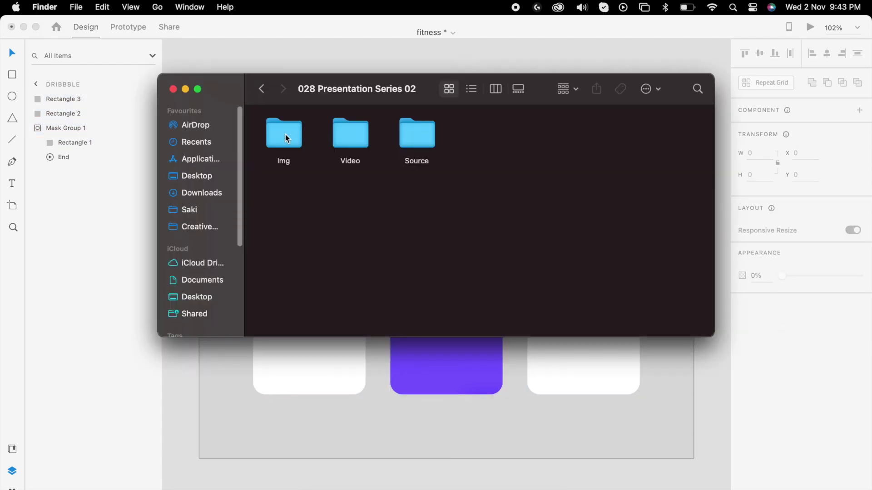
double_click(286, 134)
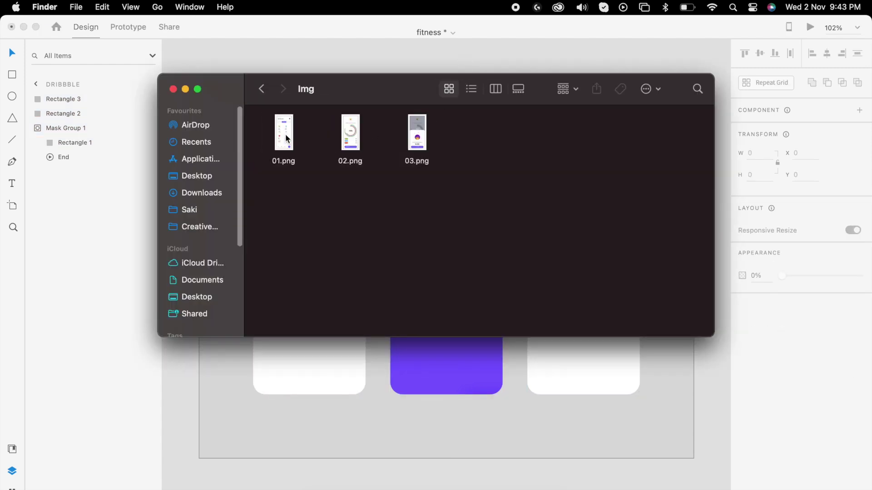
key(super+Tab)
drag(289, 146, 324, 186)
key(super+Tab)
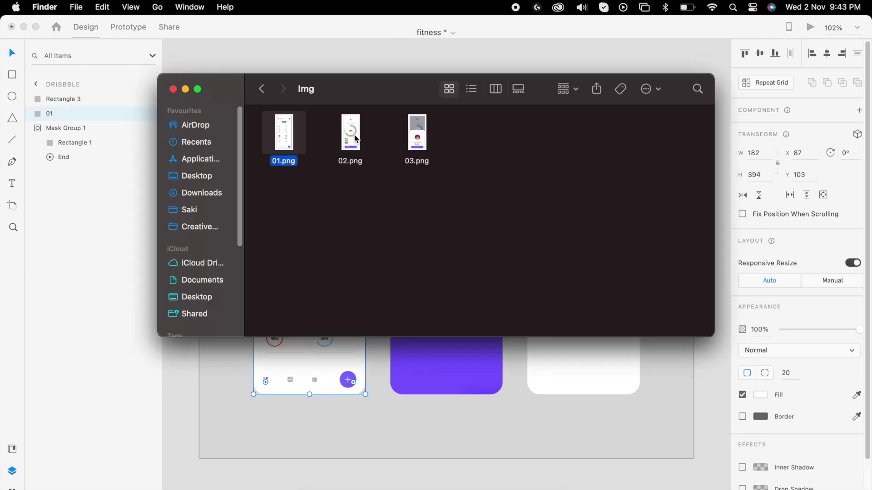
click(355, 139)
key(super+Tab)
drag(355, 139, 582, 282)
click(546, 132)
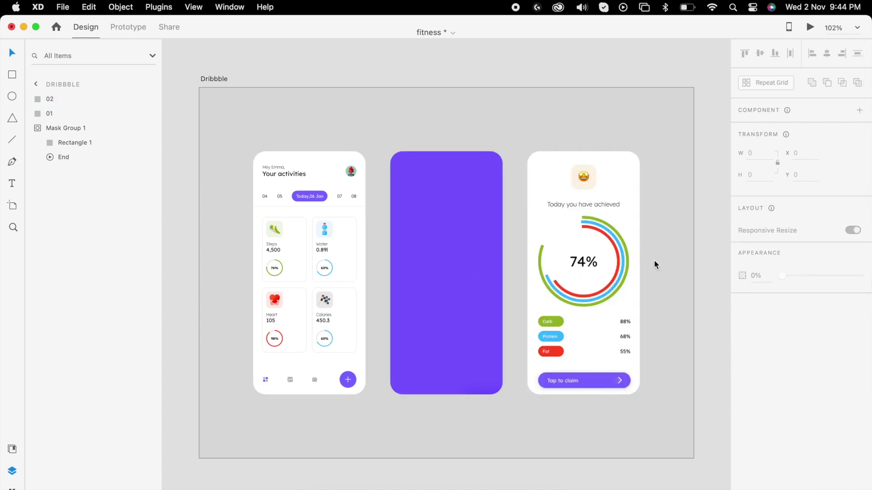
- Group the three cards and stack cards 02 and 01 at the artboard centre
drag(660, 265, 335, 273)
right_click(332, 209)
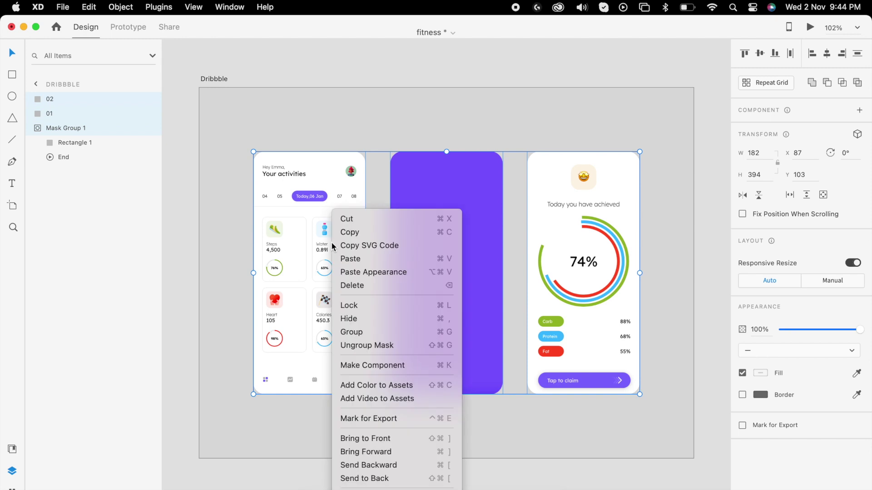
click(364, 332)
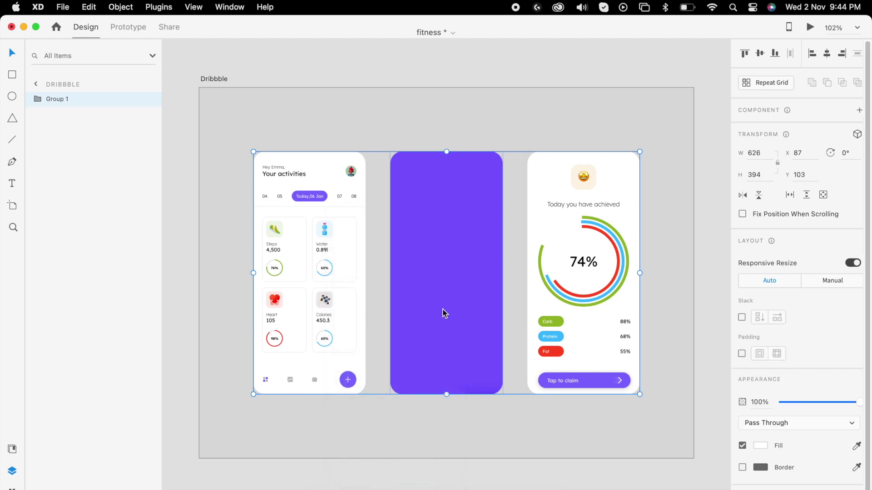
scroll(468, 289, down, 3)
double_click(513, 285)
drag(513, 285, 426, 287)
drag(350, 284, 453, 289)
- Duplicate the Dribbble artboard and move its card group below the original artboard
click(474, 291)
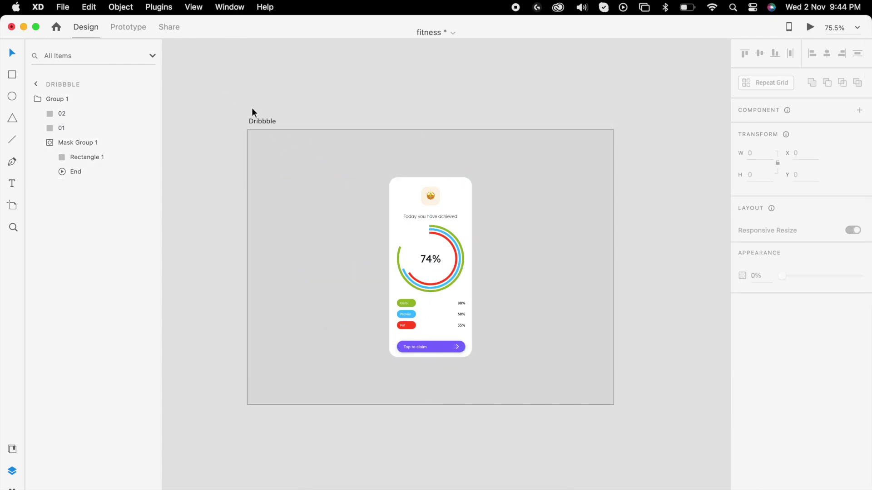
click(260, 117)
key(super+d)
key(super+d)
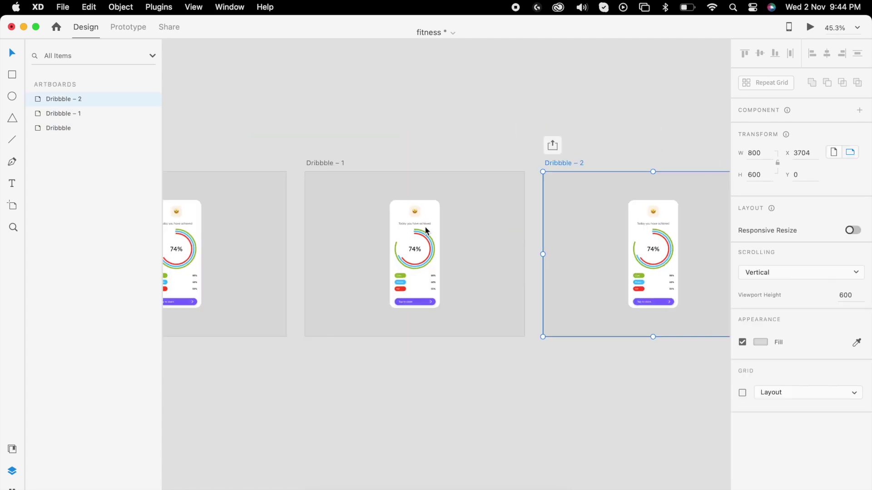
scroll(425, 230, left, 10)
scroll(363, 249, up, 3)
drag(389, 171, 406, 343)
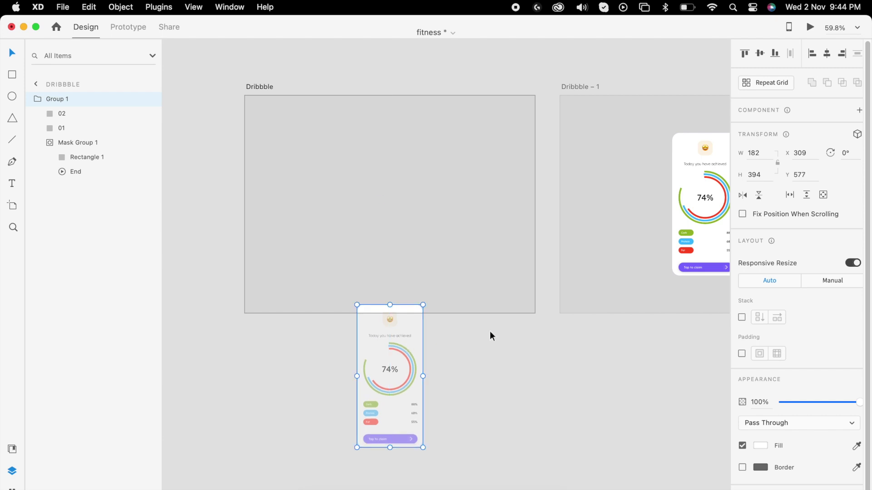
click(489, 331)
- In Dribbble – 2, spread card 02 to the right and card 01 to the left
scroll(429, 258, right, 10)
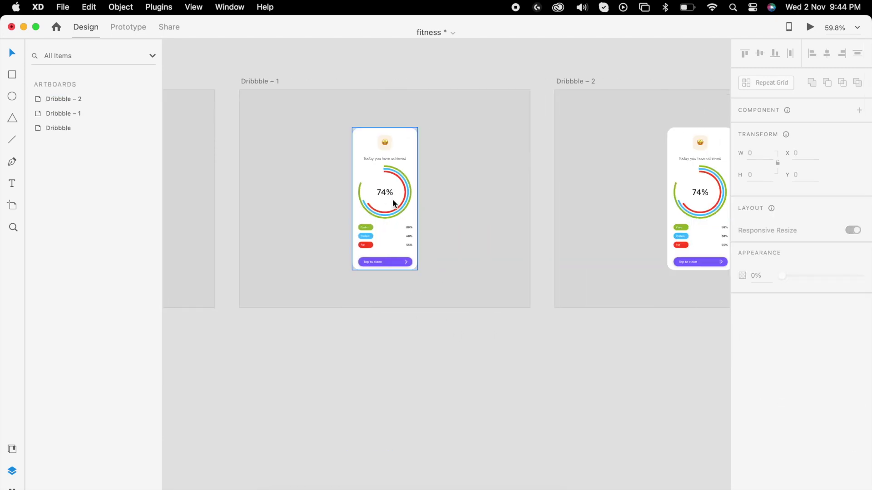
scroll(443, 194, right, 10)
click(482, 206)
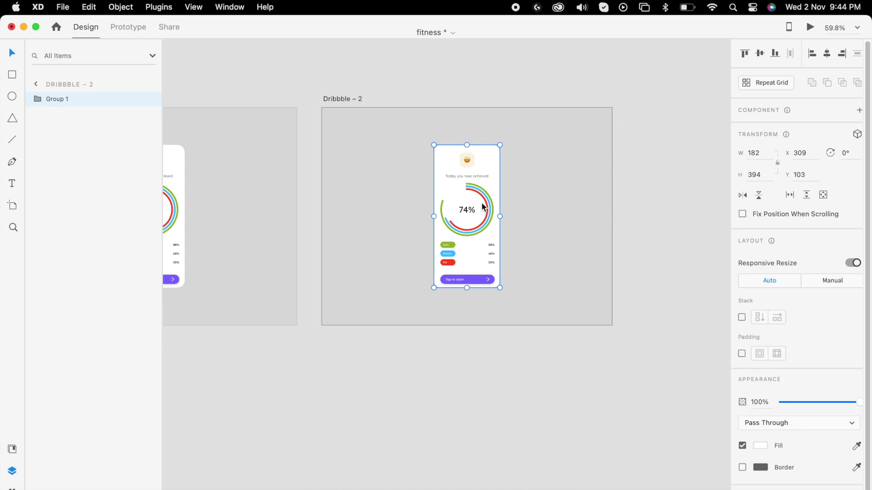
double_click(483, 206)
drag(481, 224, 562, 230)
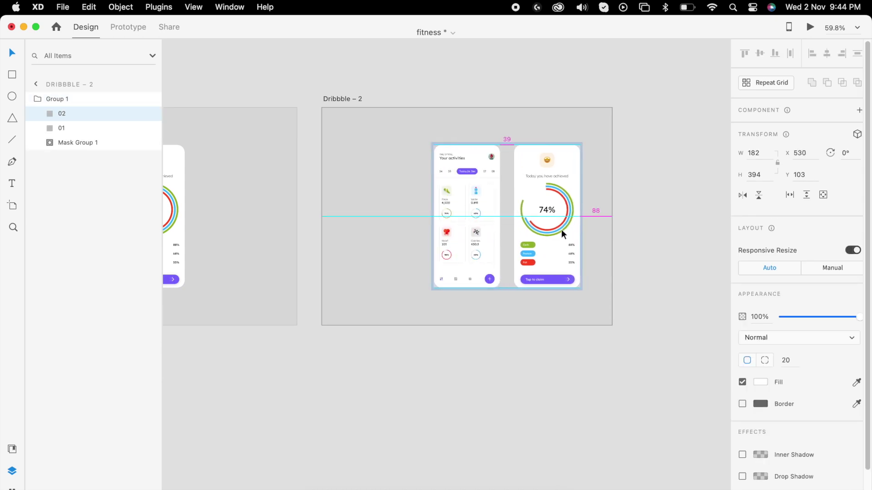
drag(483, 230, 400, 231)
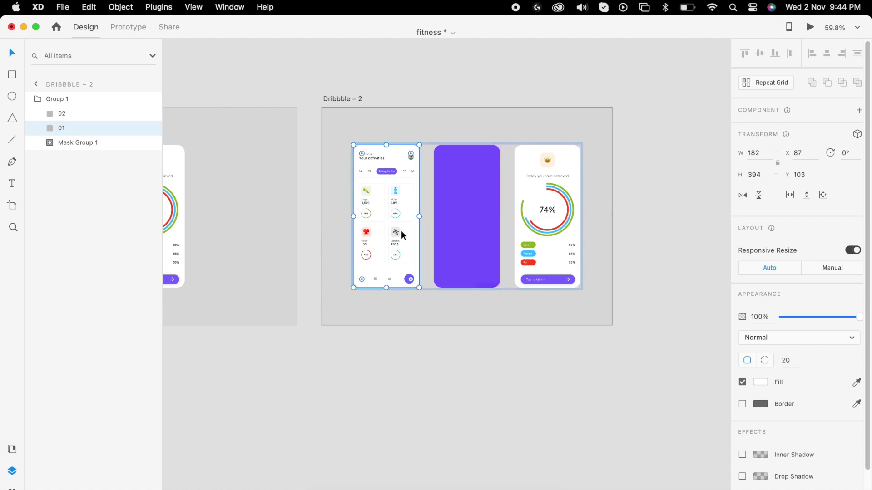
click(500, 366)
click(522, 261)
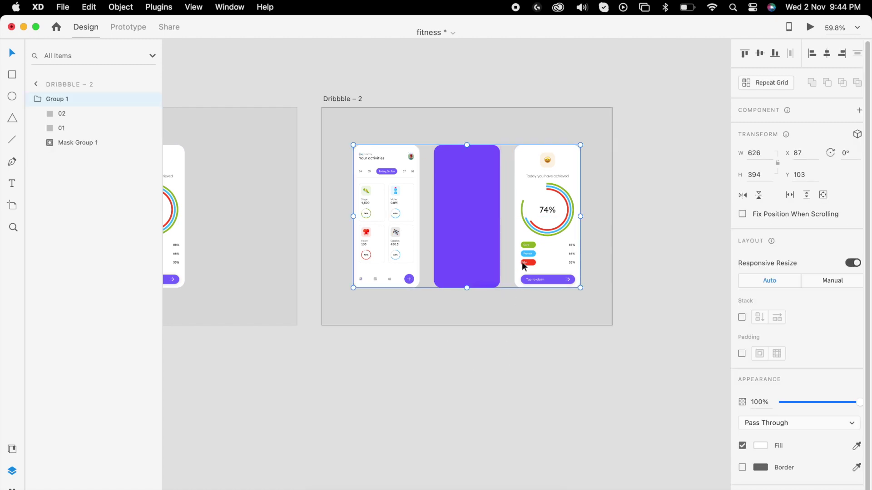
scroll(521, 261, down, 3)
scroll(520, 260, left, 5)
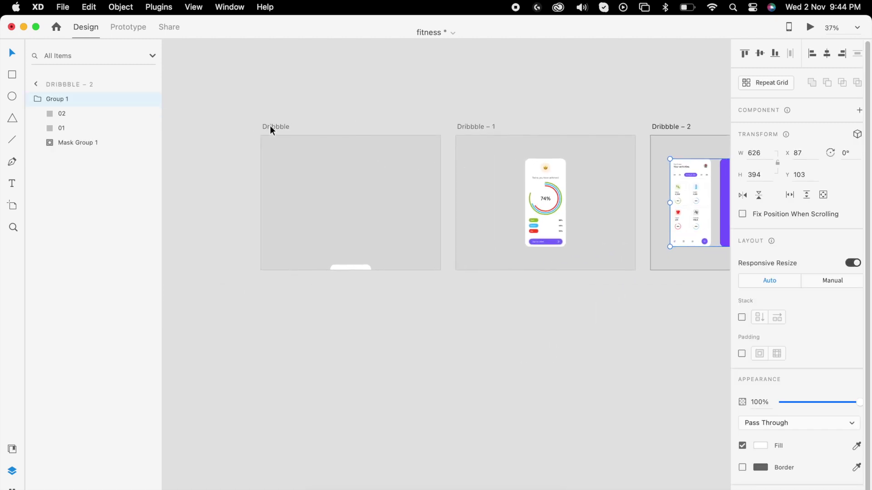
click(272, 127)
- Link the Dribbble artboard to Dribbble – 1 with a Tap trigger, Auto-Animate and Snap easing
click(127, 27)
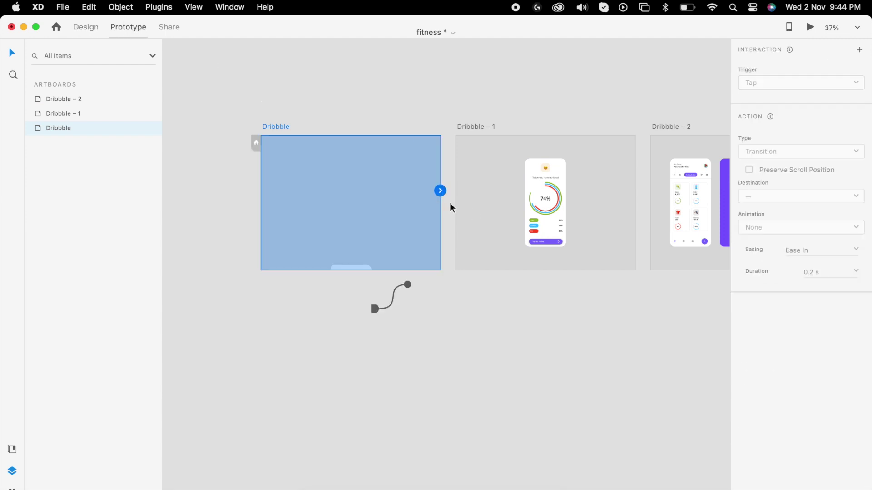
drag(461, 214, 462, 213)
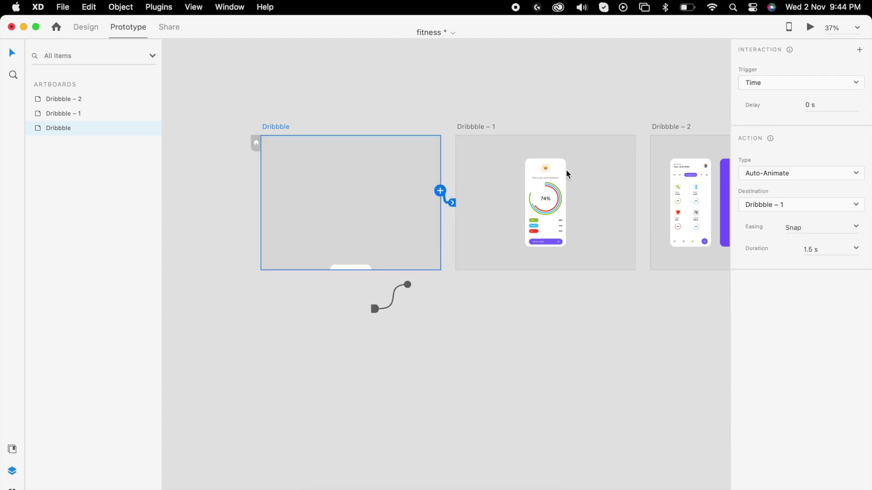
click(772, 83)
click(766, 64)
click(786, 152)
click(786, 154)
click(856, 208)
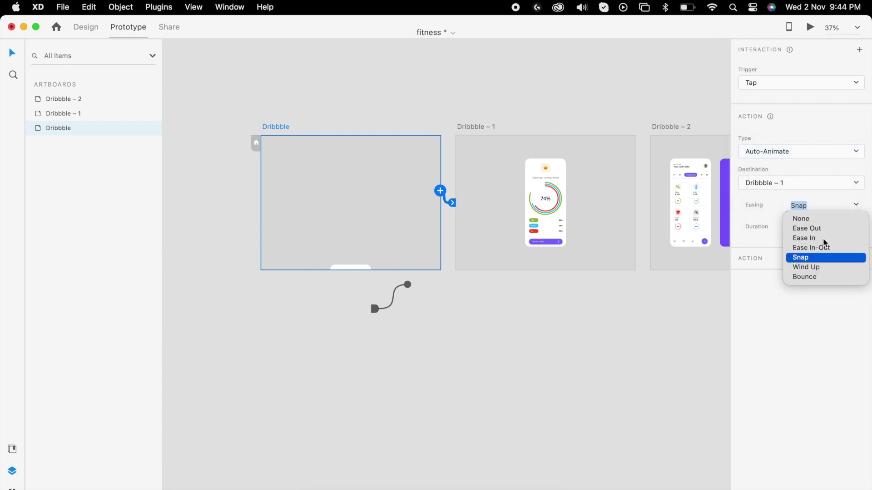
click(805, 258)
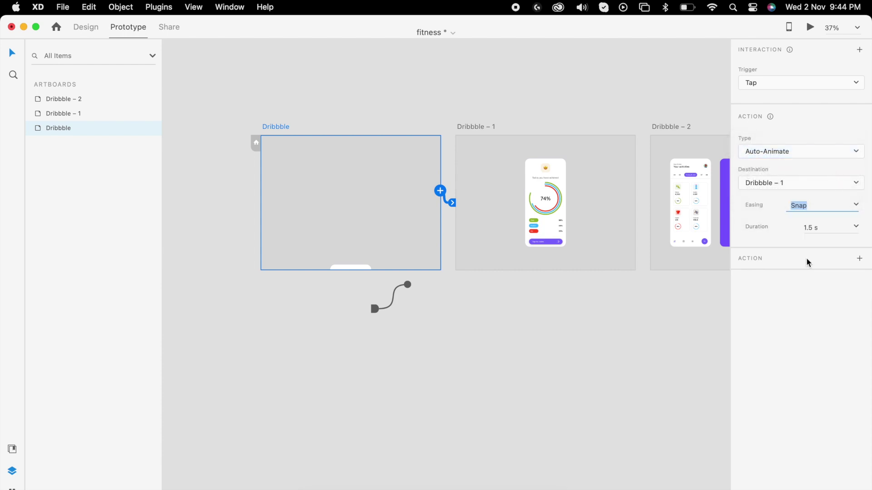
click(811, 231)
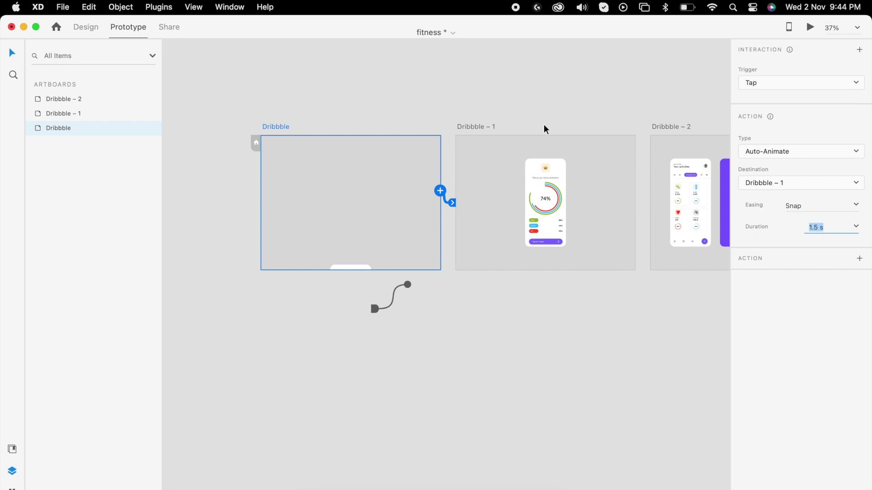
- Link Dribbble – 1 to Dribbble – 2 on a Time trigger with 0 s delay
click(473, 125)
drag(635, 190, 654, 218)
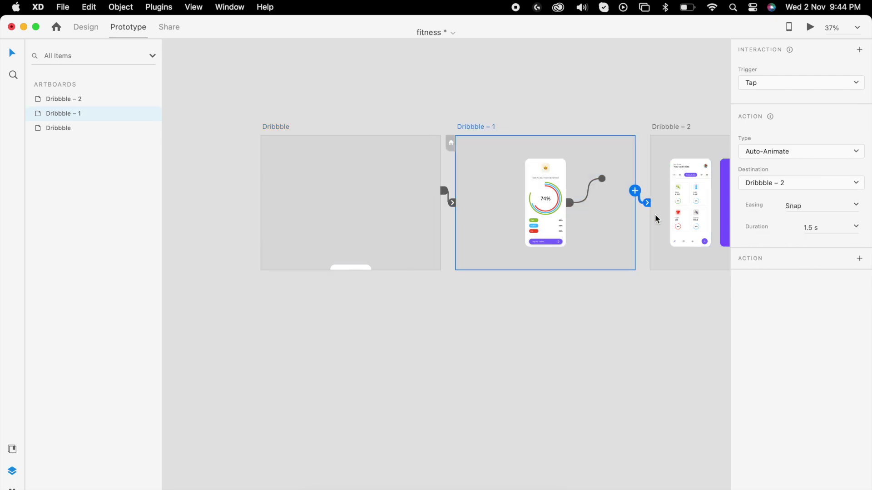
click(786, 83)
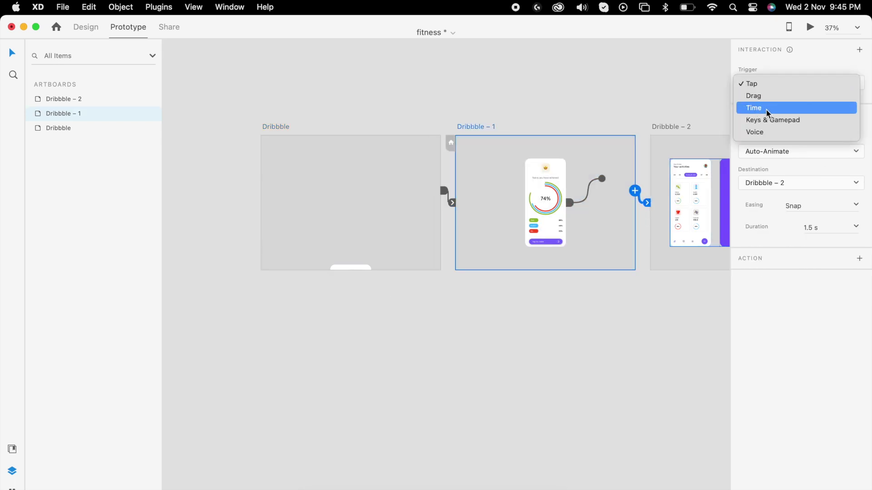
click(768, 109)
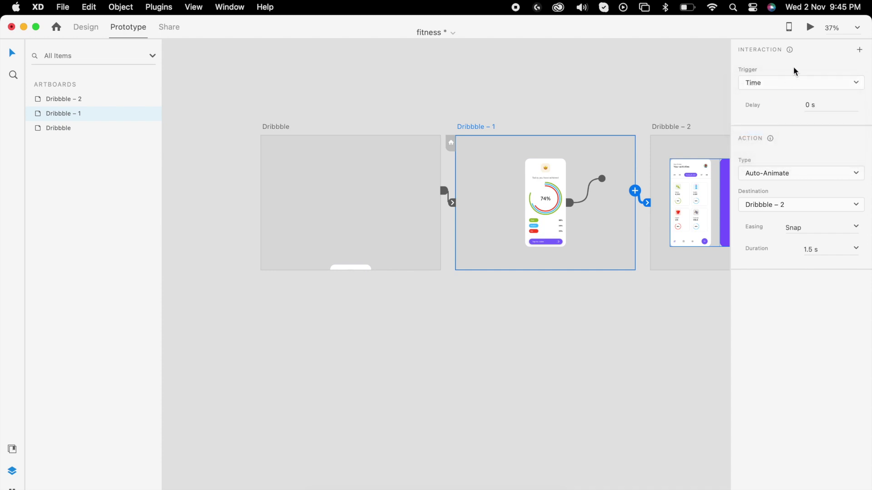
- Preview the prototype from the Dribbble artboard in Desktop Preview, then close it
click(413, 177)
click(811, 28)
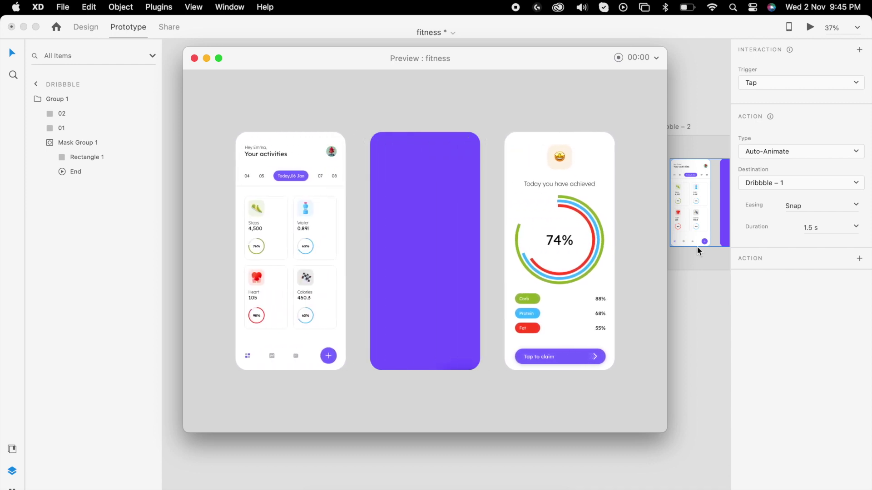
click(194, 58)
- Set the purple End video on Dribbble – 2 to play automatically
scroll(511, 190, right, 5)
scroll(544, 190, up, 3)
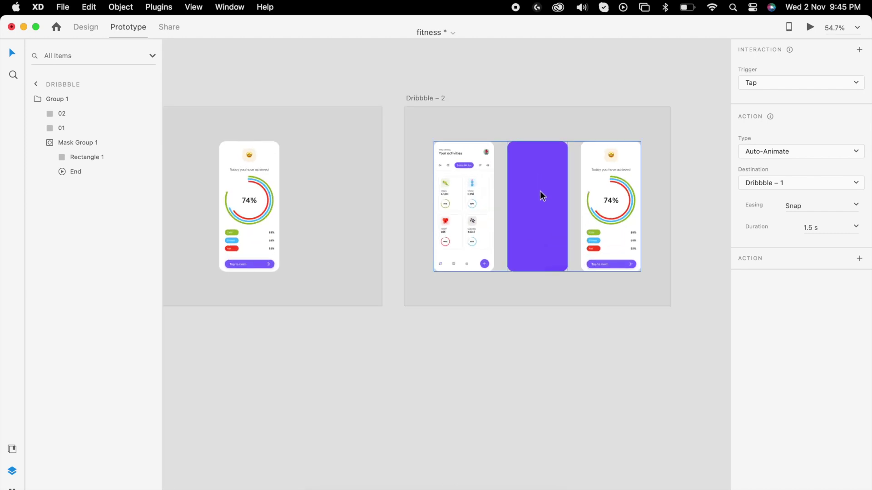
click(540, 192)
click(86, 27)
click(798, 315)
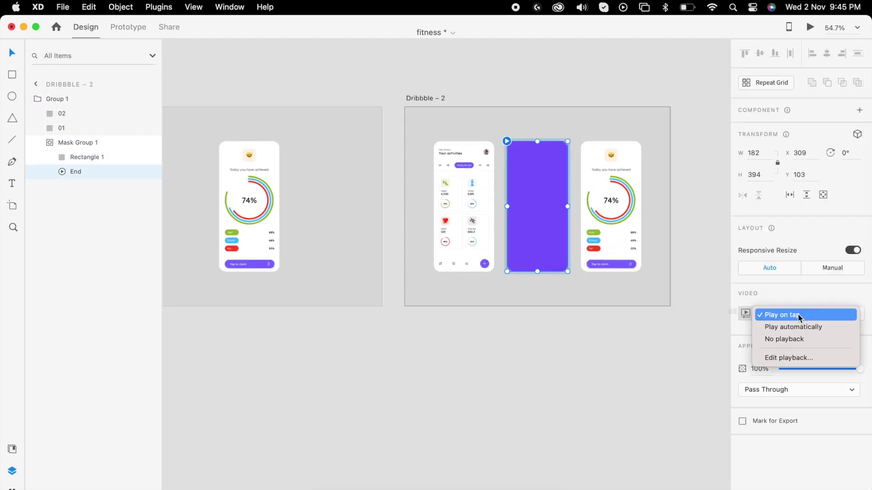
click(788, 329)
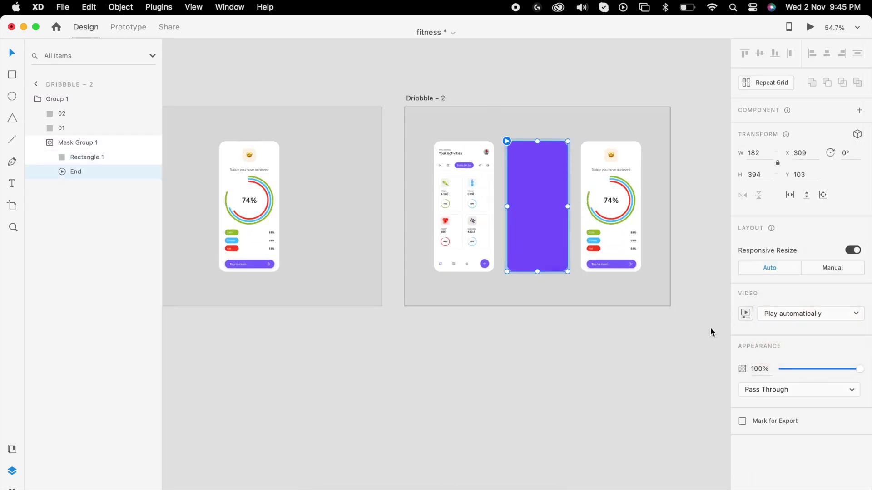
click(639, 356)
- Replace the End video's poster image with 03.png
scroll(566, 253, up, 2)
double_click(566, 253)
click(566, 253)
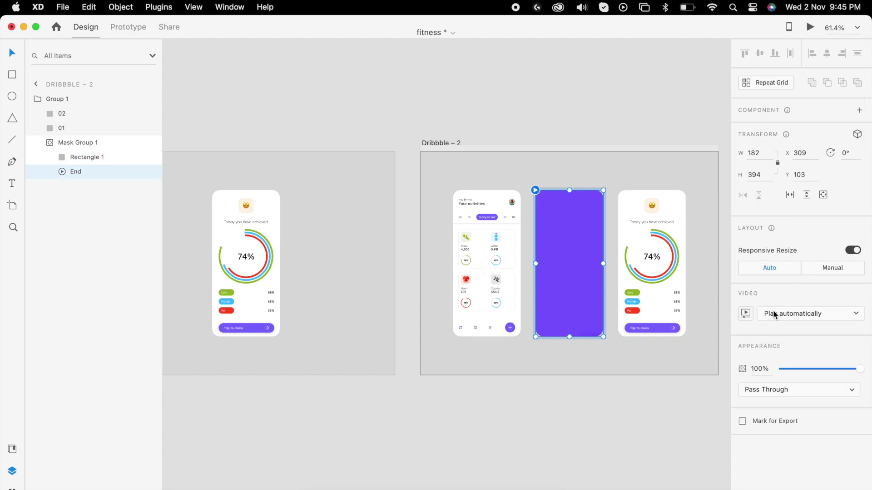
click(749, 313)
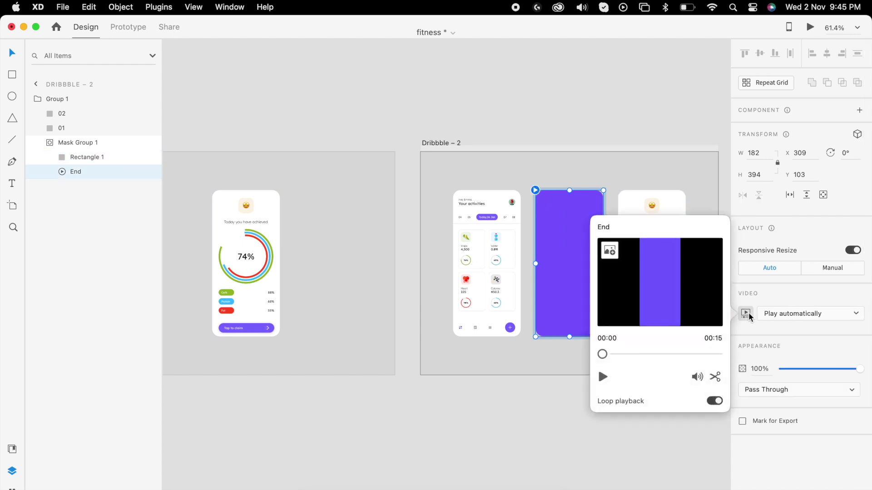
click(612, 251)
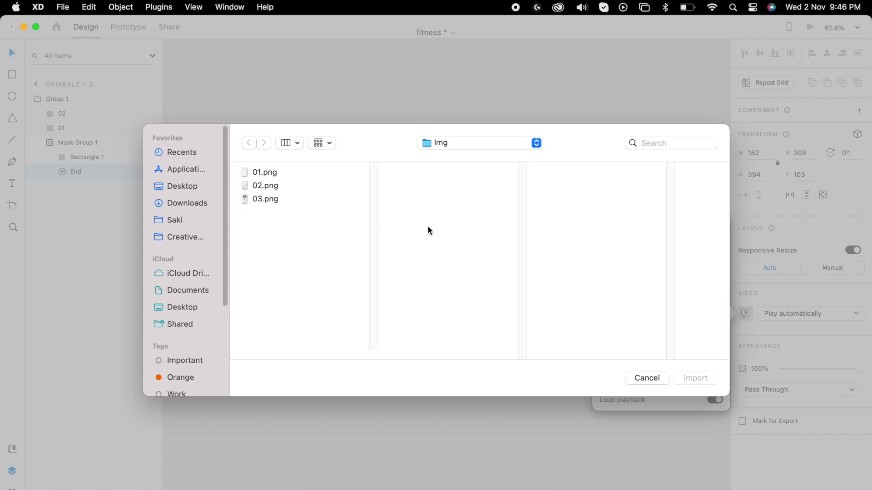
click(261, 200)
click(262, 187)
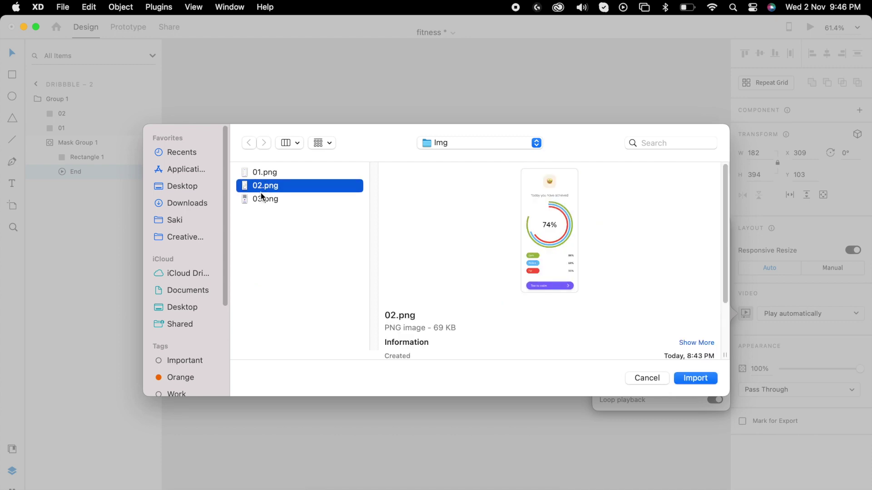
double_click(262, 199)
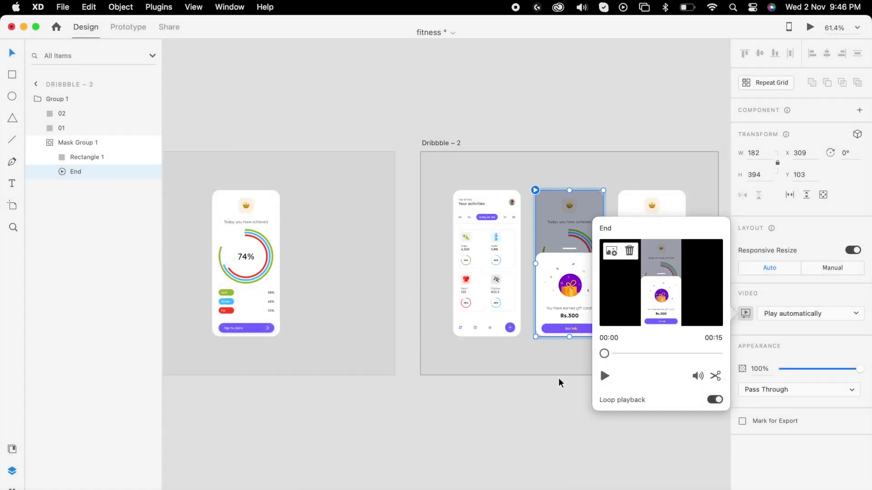
- Play the End video preview, then close the popover
click(604, 375)
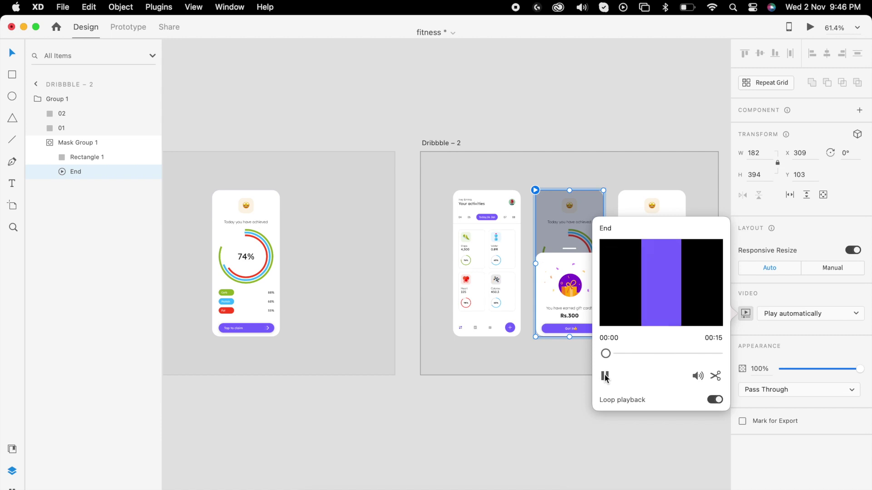
click(536, 419)
scroll(534, 421, down, 5)
scroll(534, 421, left, 5)
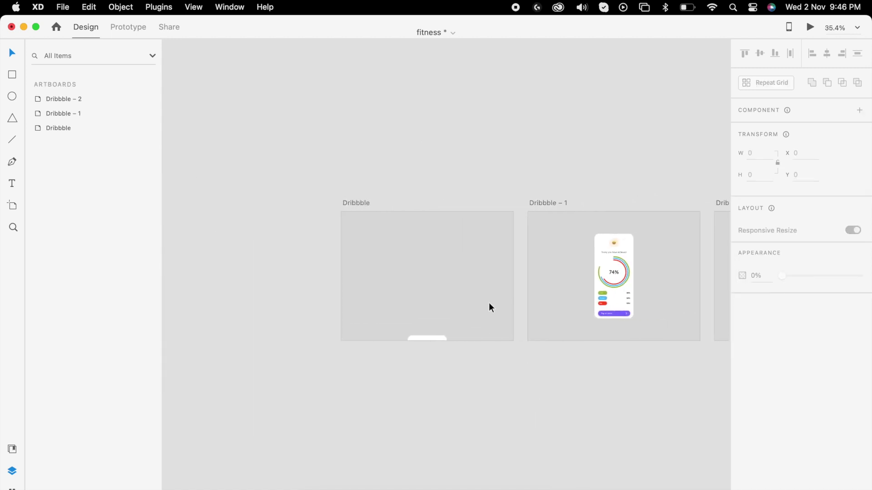
- Check the prototype in preview, then shrink Mask Group 1 to 98×210
click(809, 28)
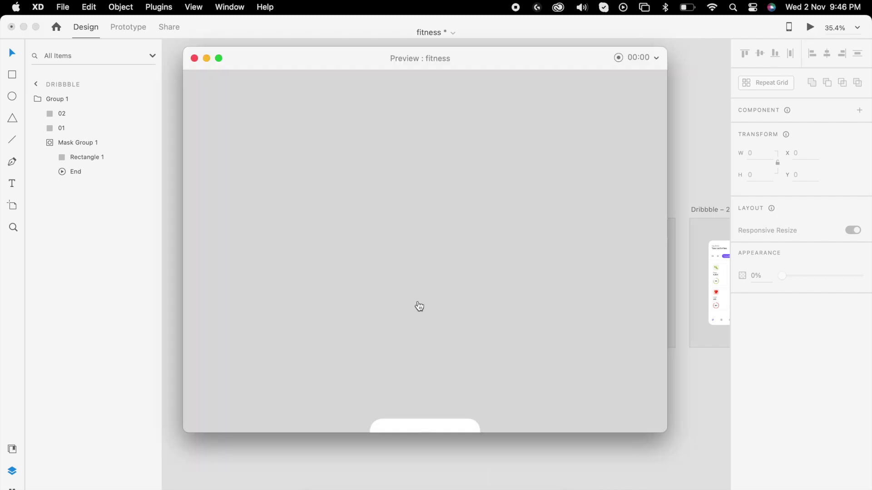
click(718, 318)
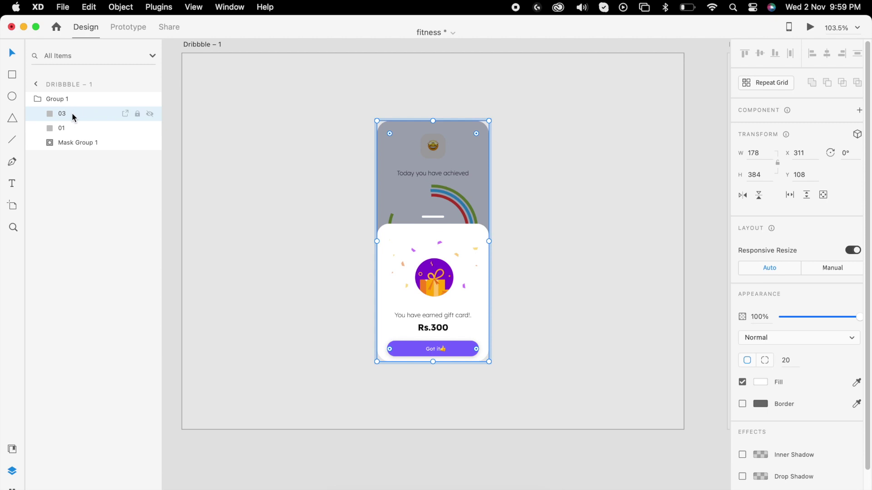
click(74, 144)
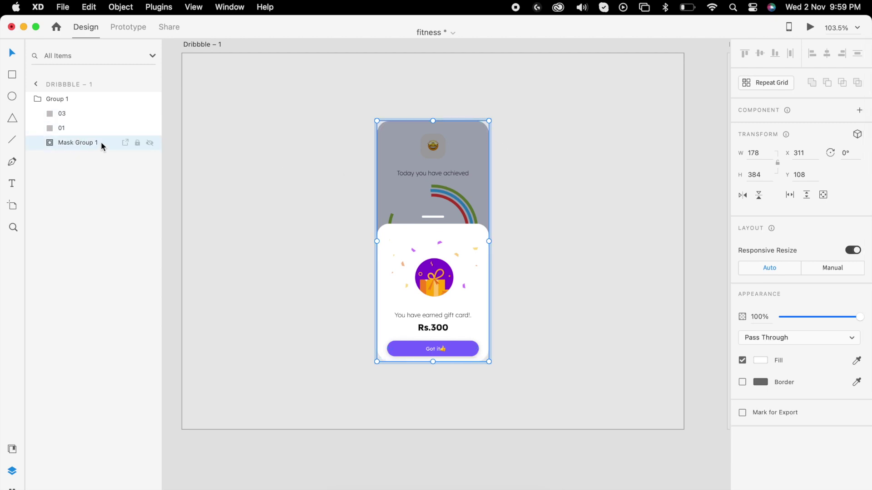
drag(489, 121, 464, 160)
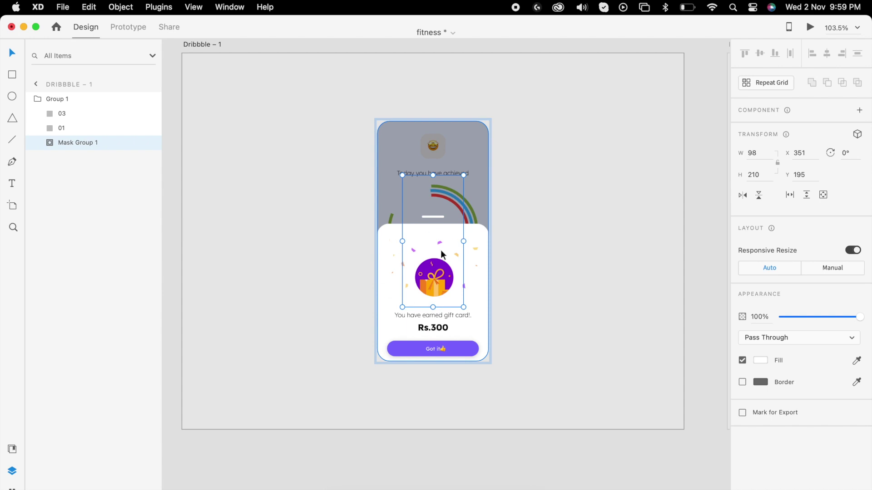
scroll(464, 259, down, 5)
click(290, 252)
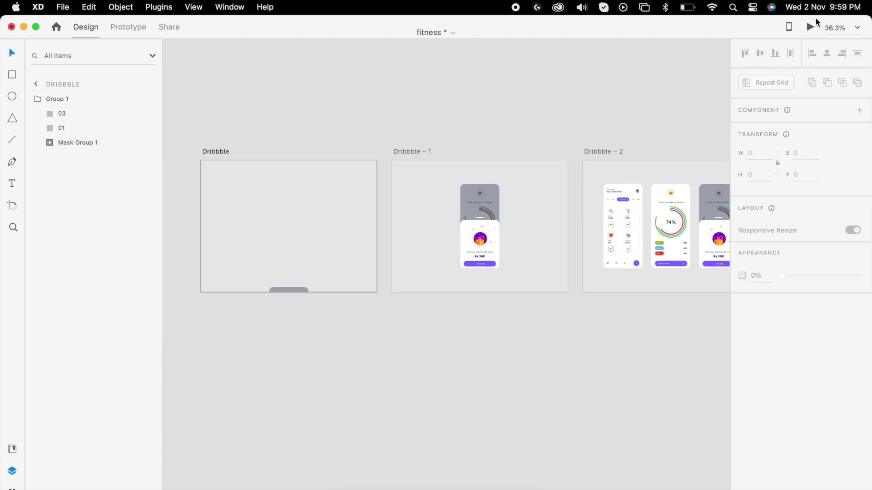
- Record a preview of the slide-up to the Rs.300 gift-card screen, cancelling the save
click(810, 27)
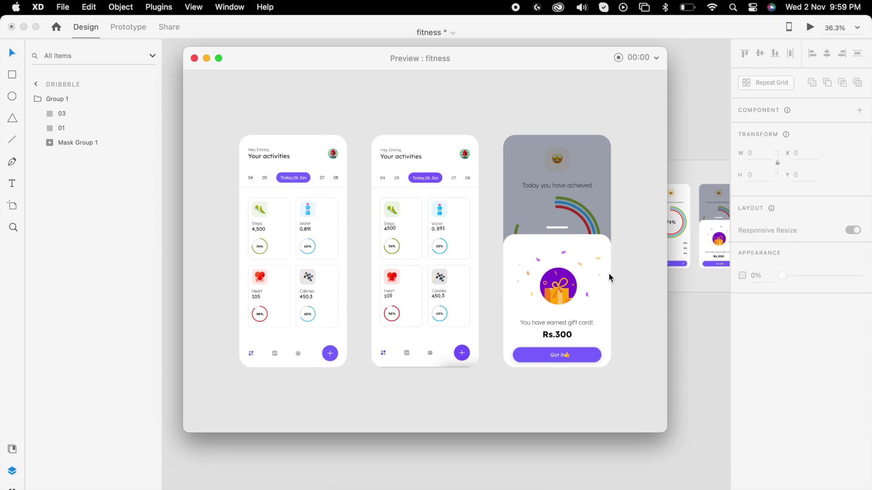
key(super+w)
click(810, 28)
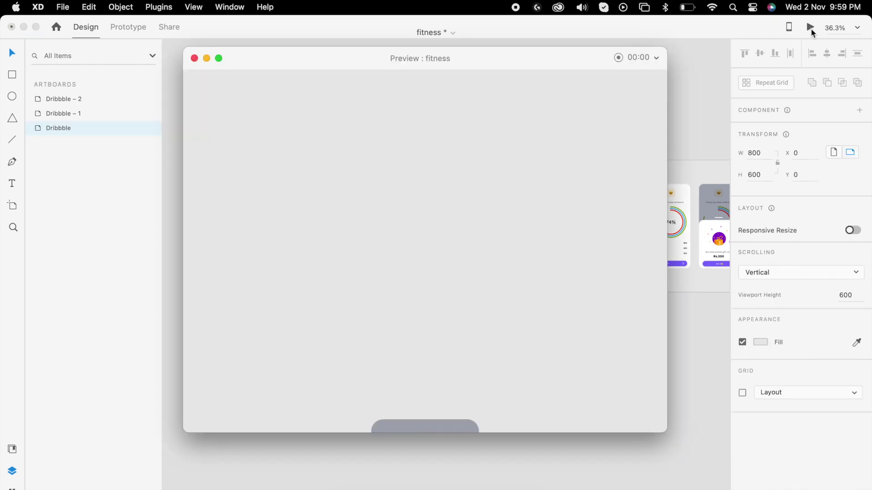
click(618, 58)
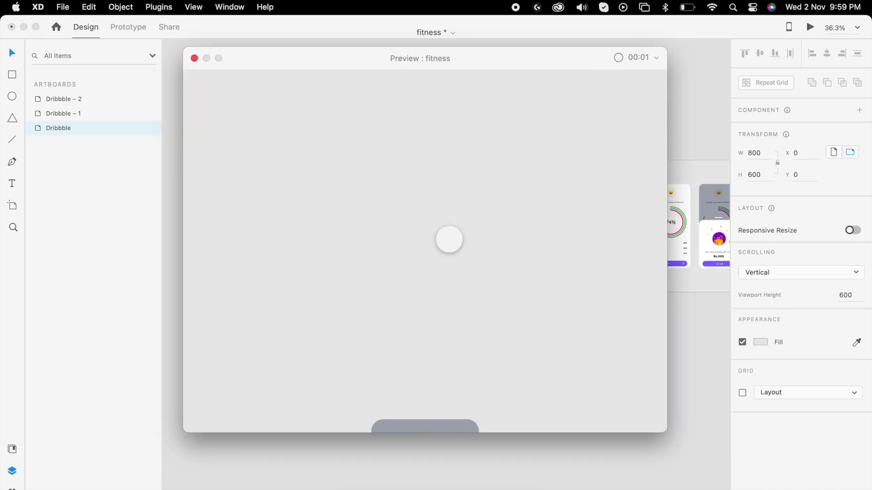
click(446, 242)
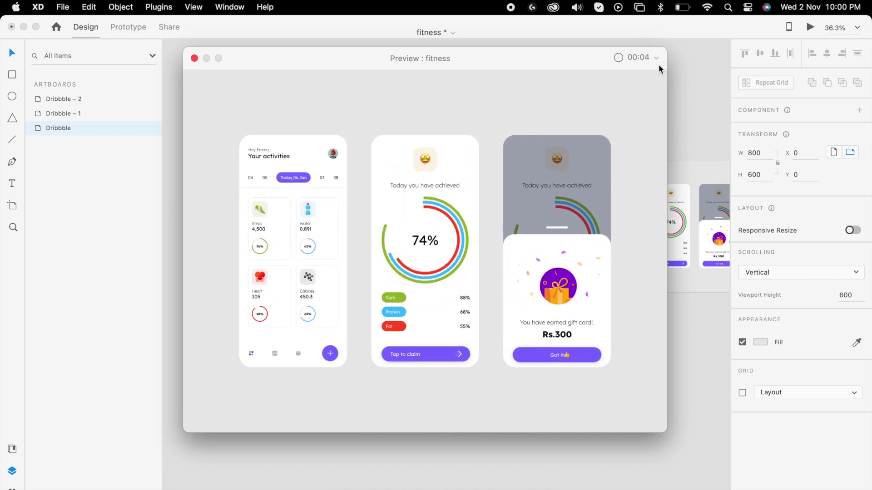
click(618, 58)
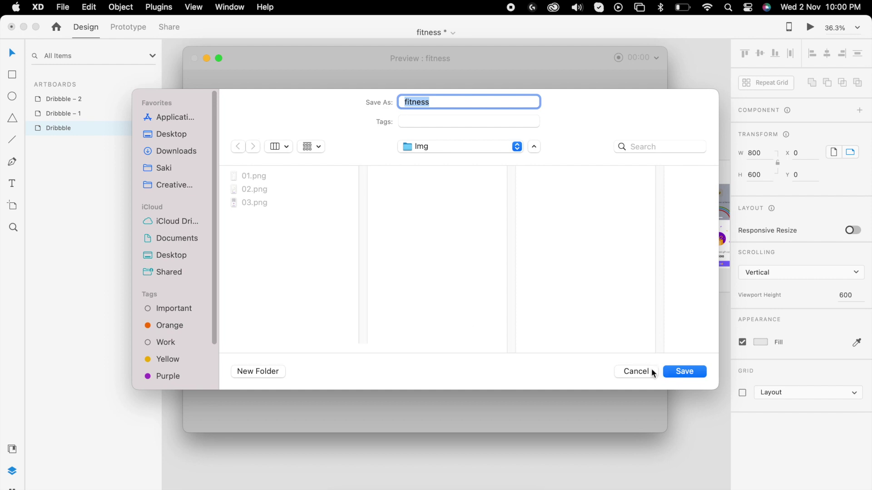
click(645, 371)
- Set the Dribbble artboard's trigger to Keys & Gamepad using the Return key
key(super+w)
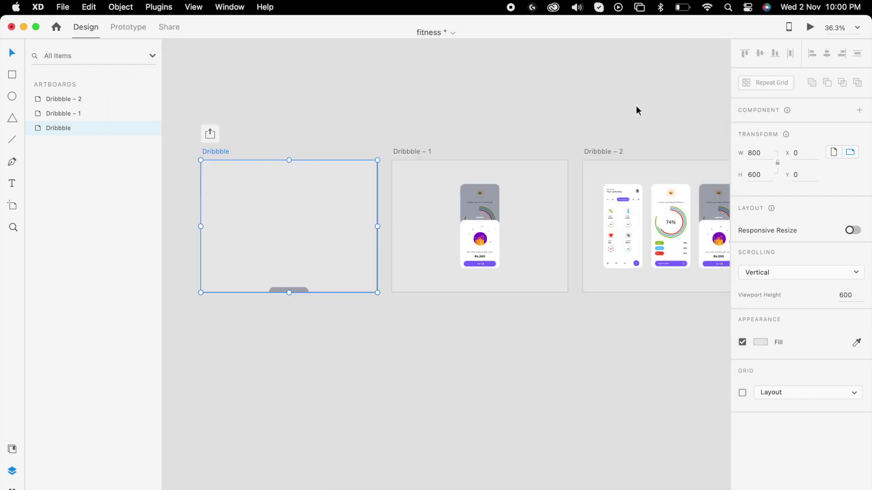
click(347, 181)
click(207, 151)
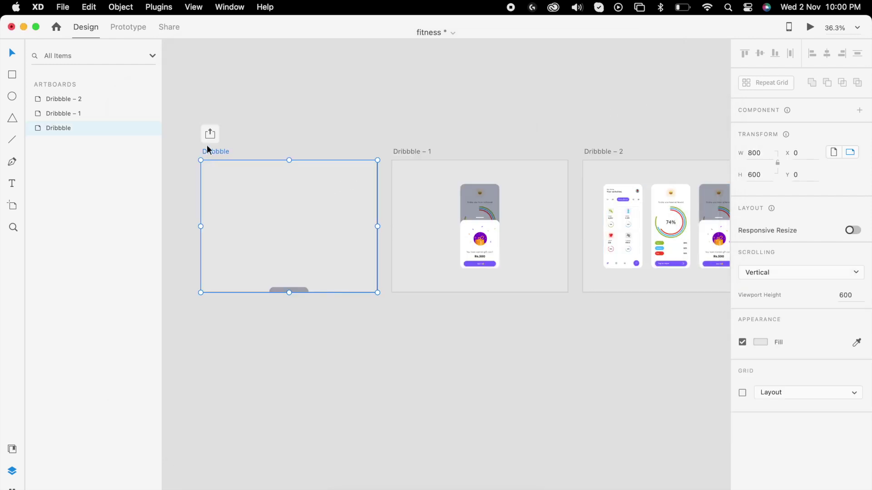
click(128, 27)
click(781, 85)
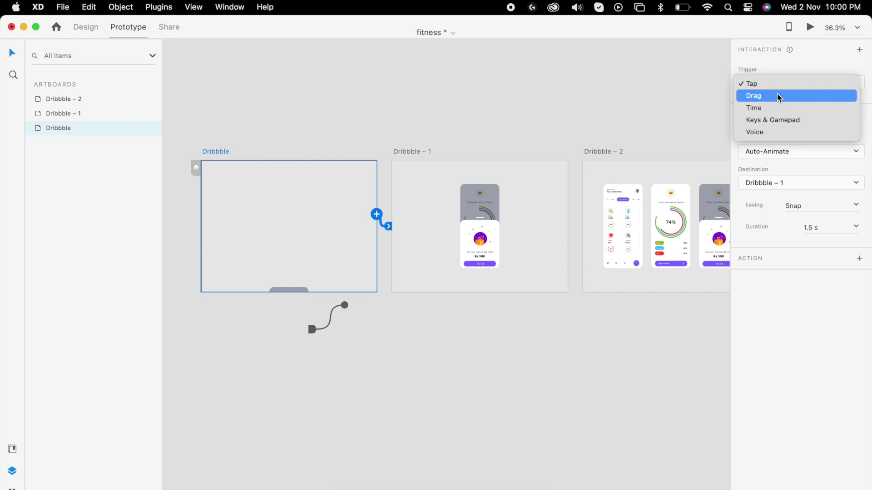
click(779, 120)
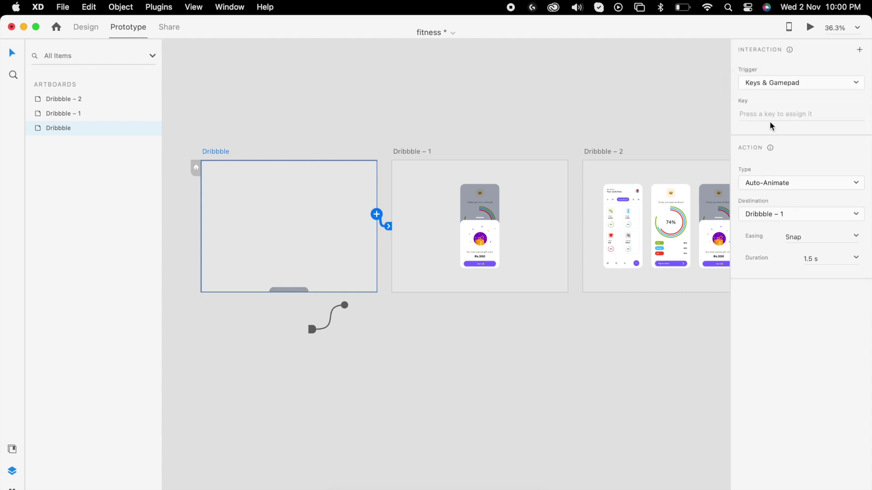
click(771, 113)
key(Return)
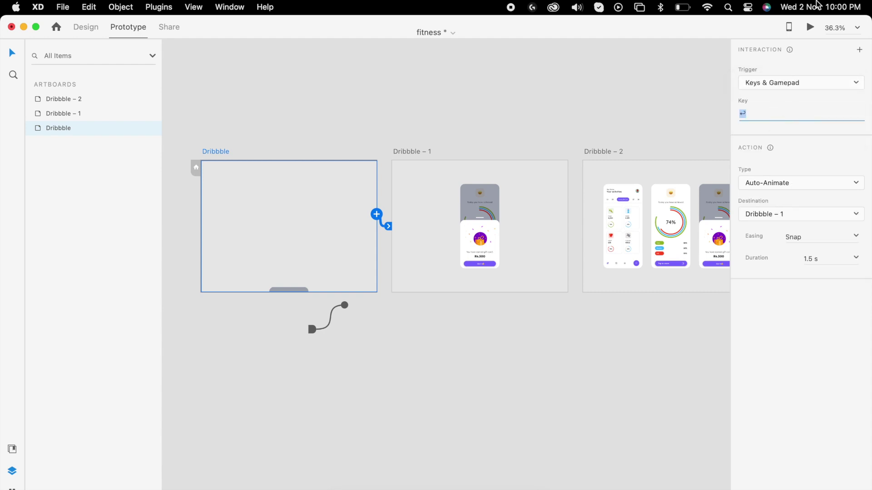
- Record a preview of the Return-triggered card spread, cancelling the save
click(811, 27)
click(618, 56)
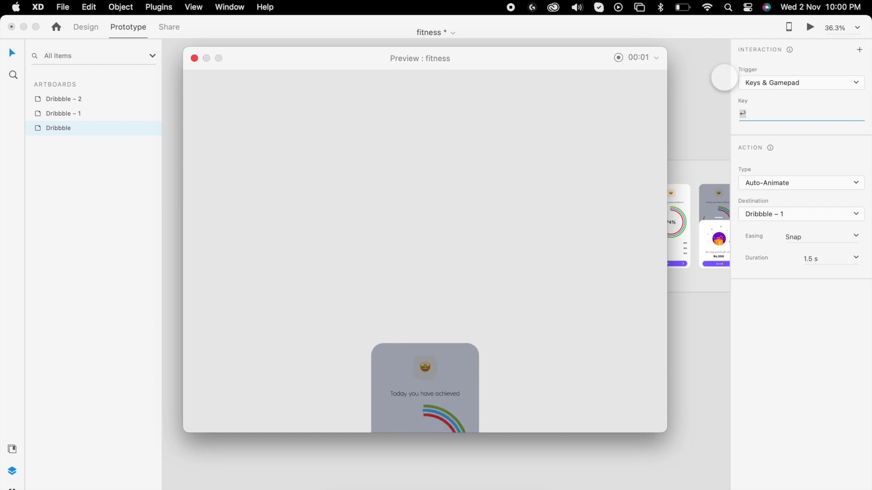
key(Return)
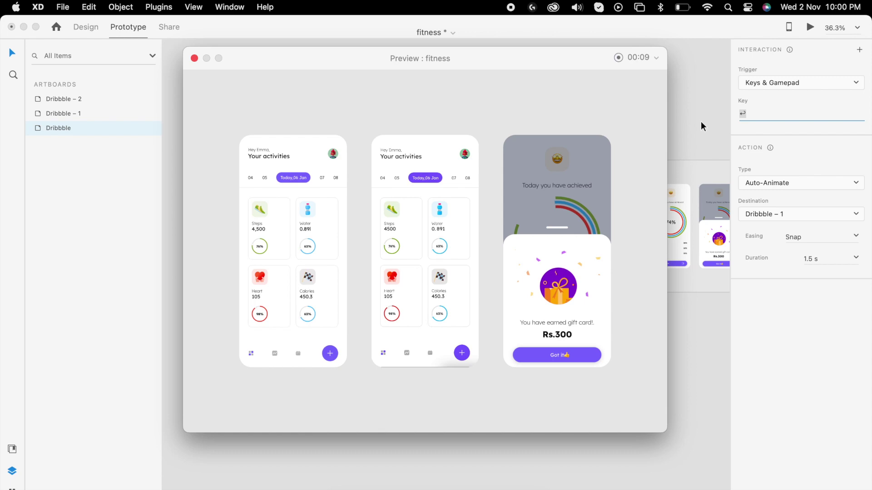
key(Escape)
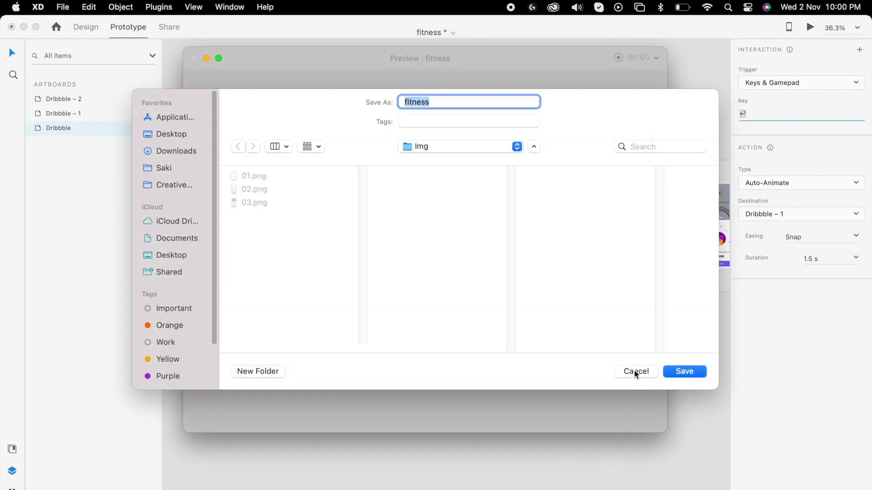
click(635, 371)
click(195, 58)
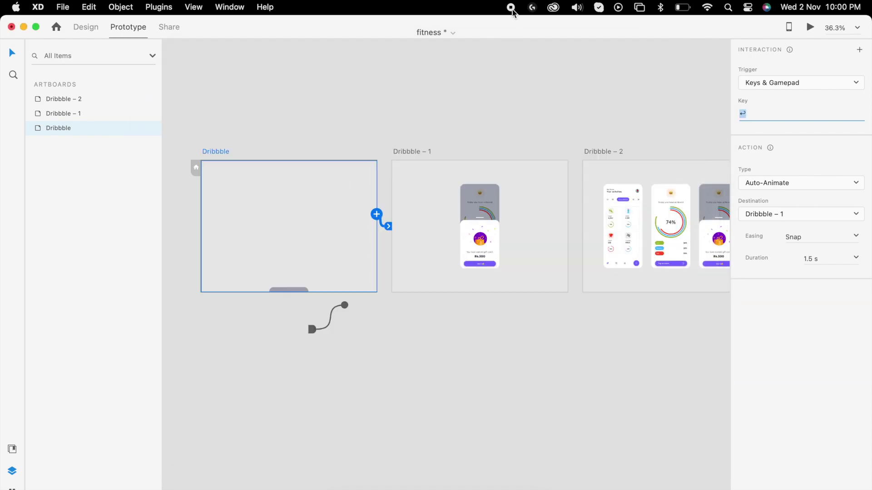